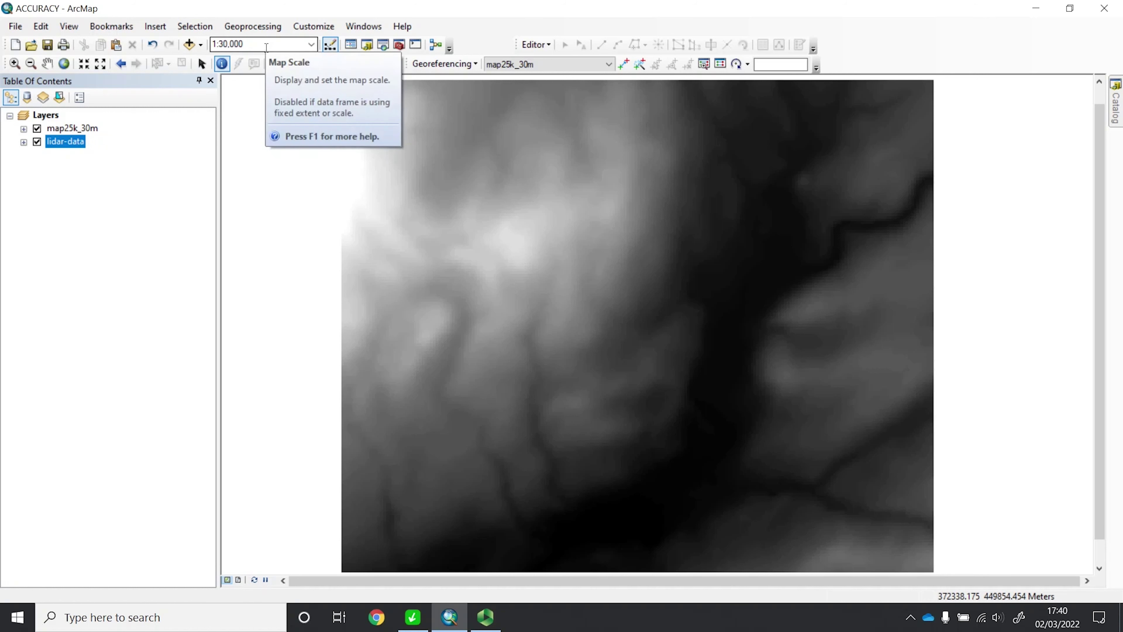
- Replace the previous 'clip' tool search with 'raster calculator' to find the Raster Calculator tool
left_click(383, 45)
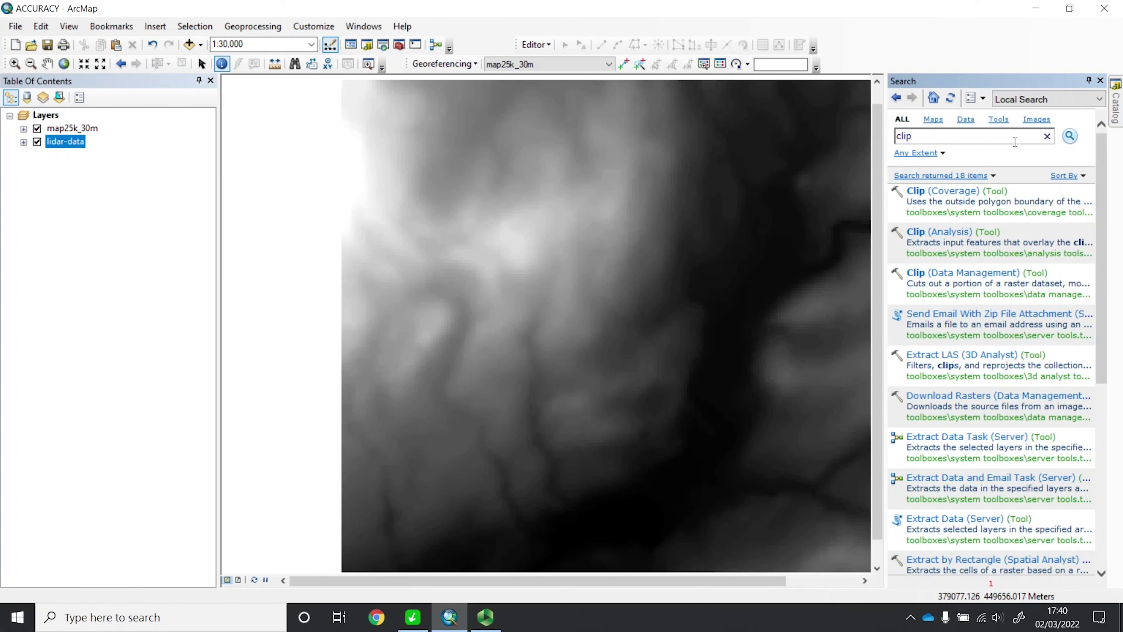
double_click(979, 138)
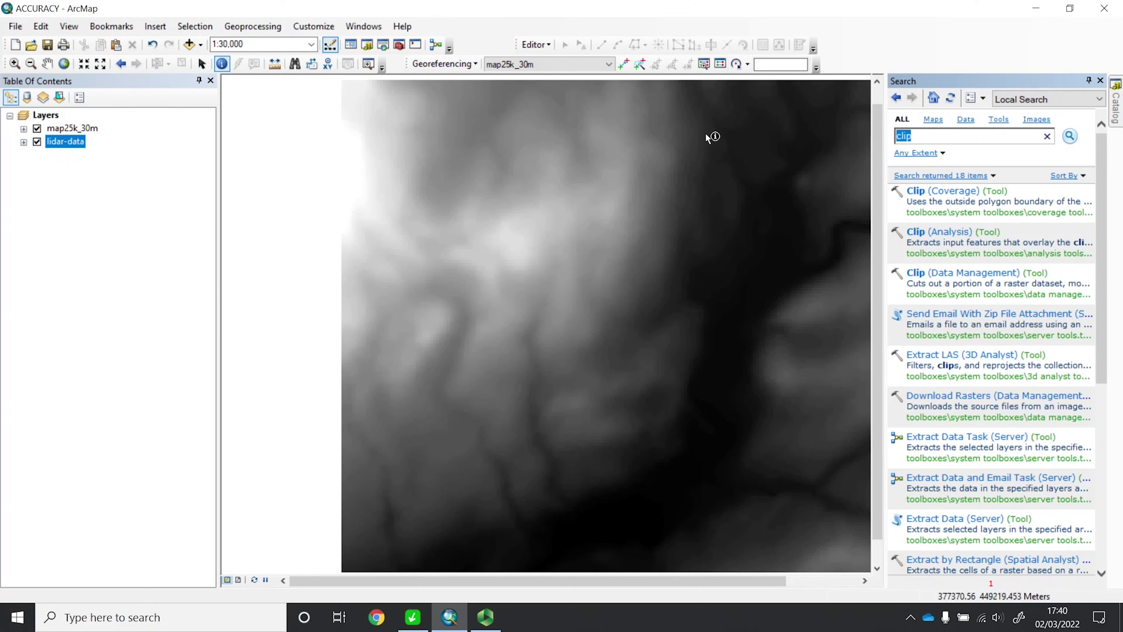
type("raster calculator")
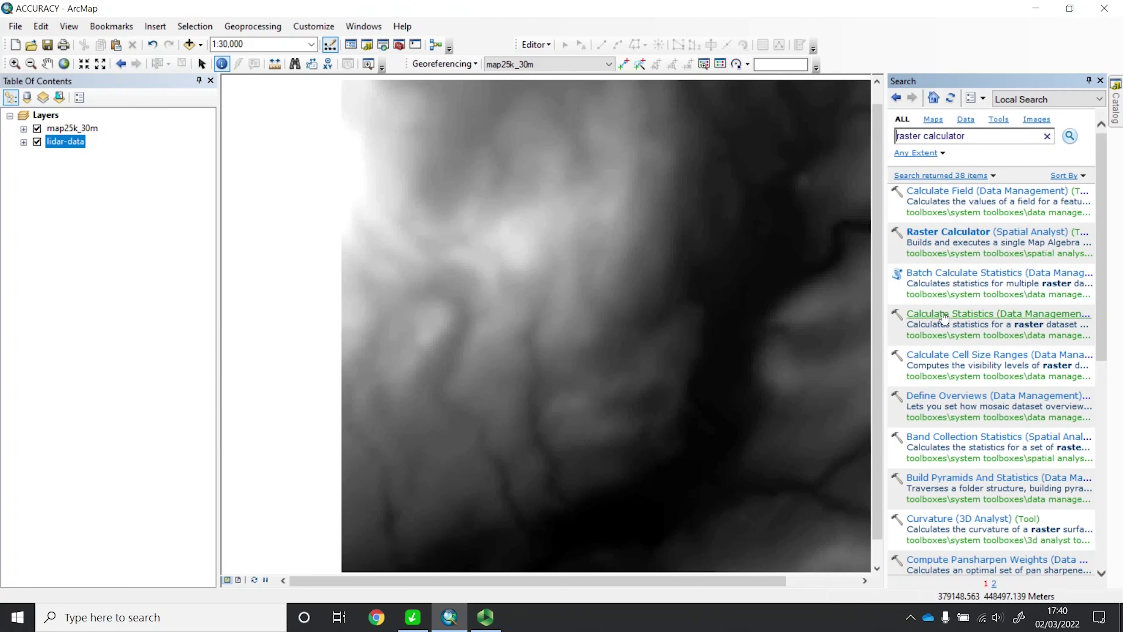
- Compute "map25k_30m" - "lidar-data" in Raster Calculator with the default output map25k_30m_c
left_click(955, 232)
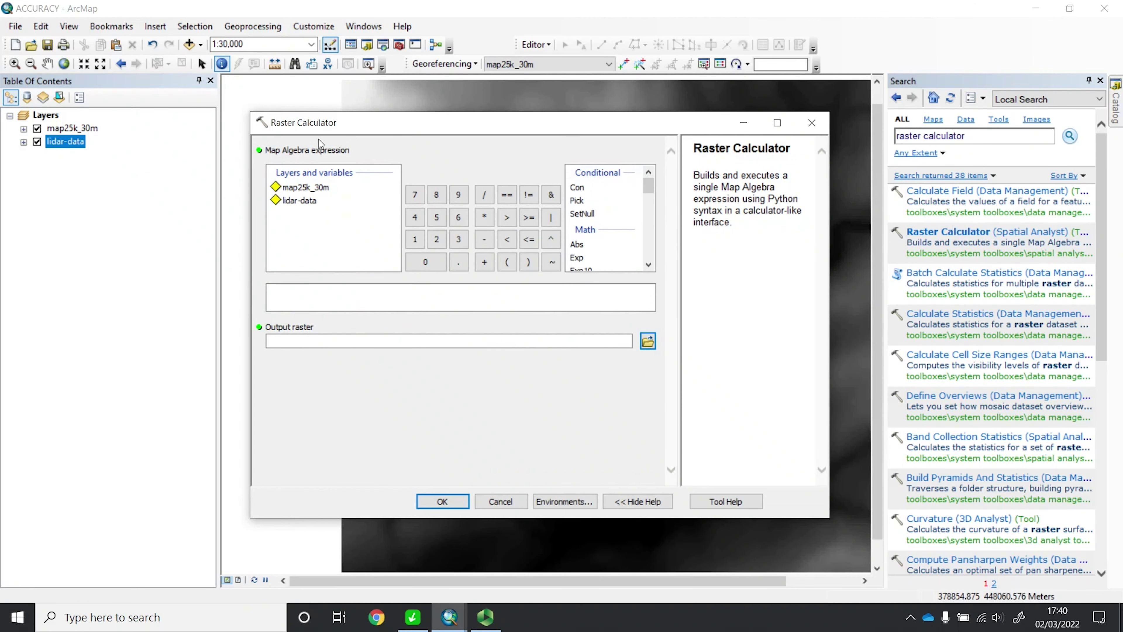
left_click(305, 192)
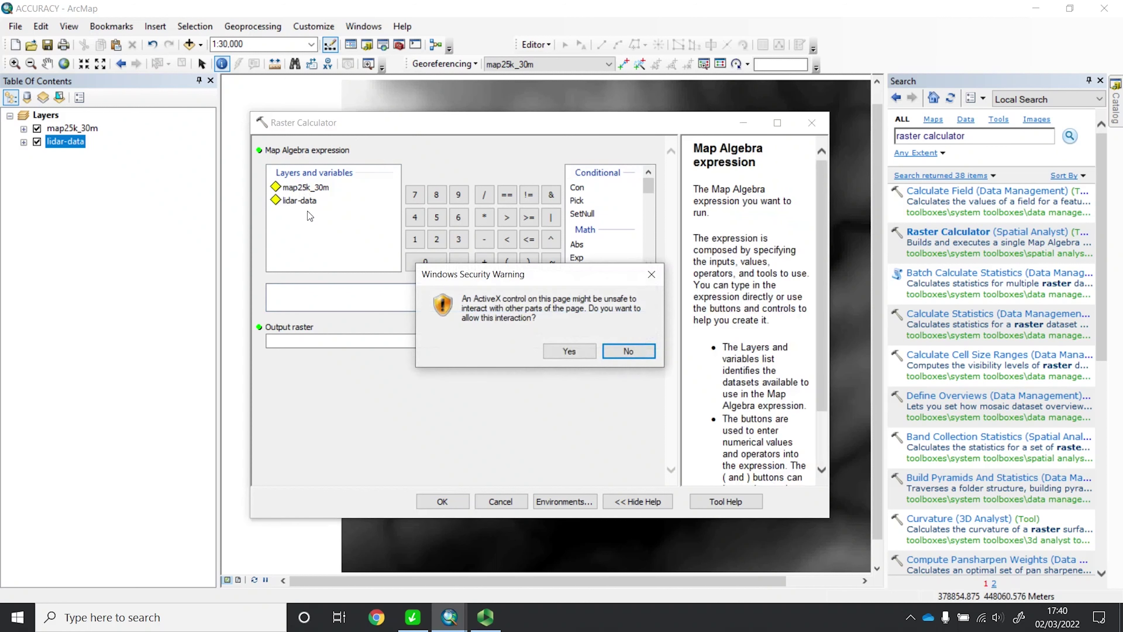
left_click(651, 274)
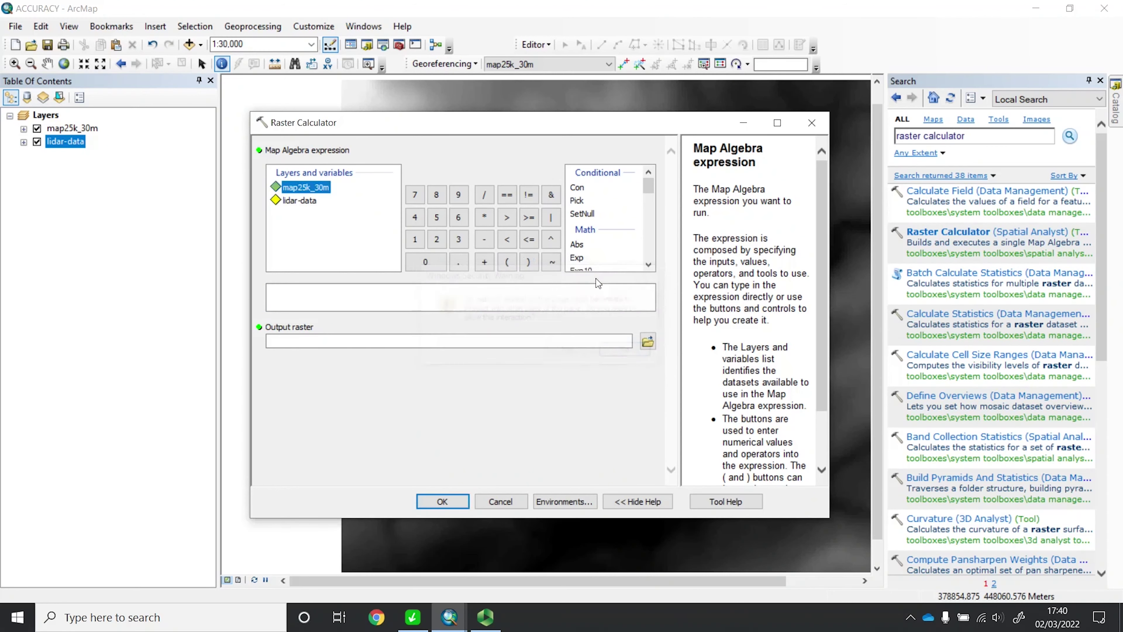
left_click(296, 202)
left_click(300, 188)
double_click(305, 189)
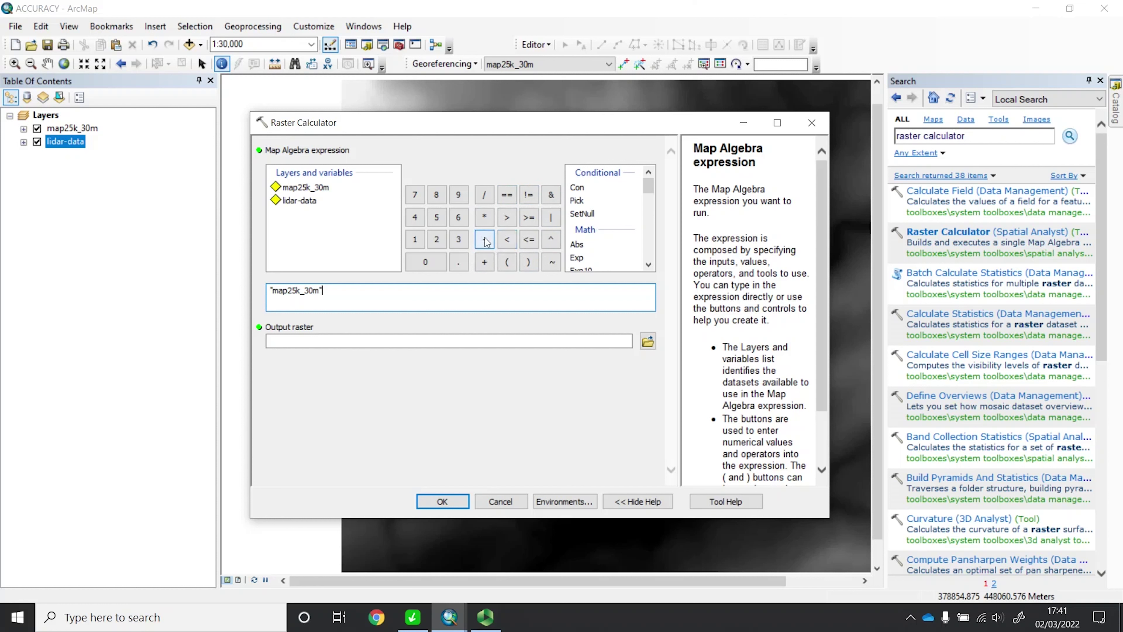
double_click(303, 202)
left_click(332, 341)
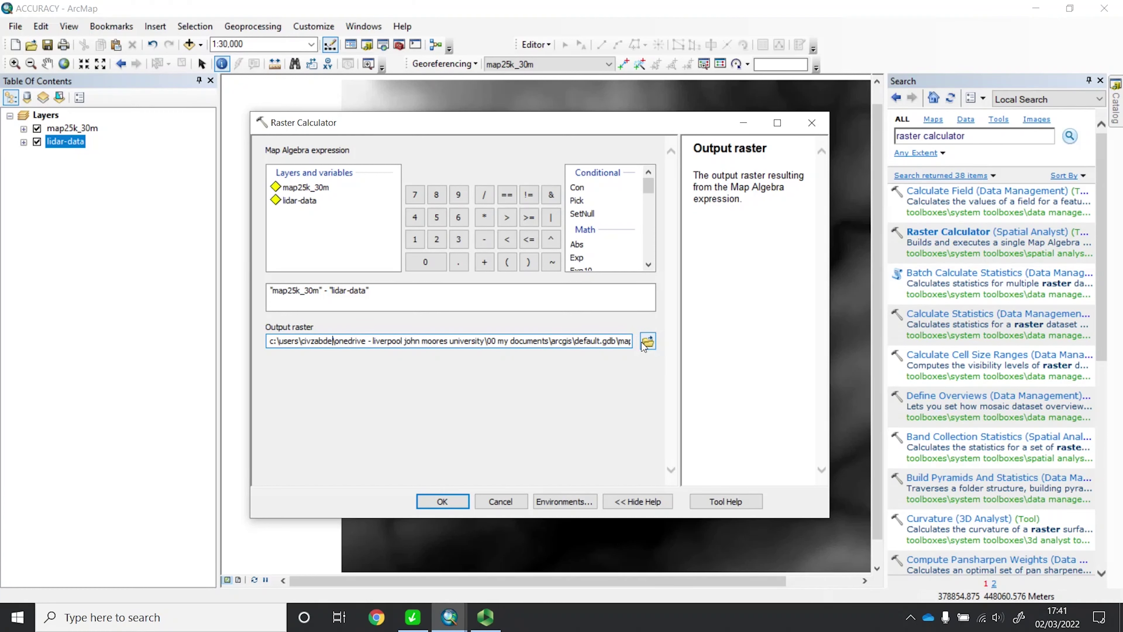
left_click(443, 501)
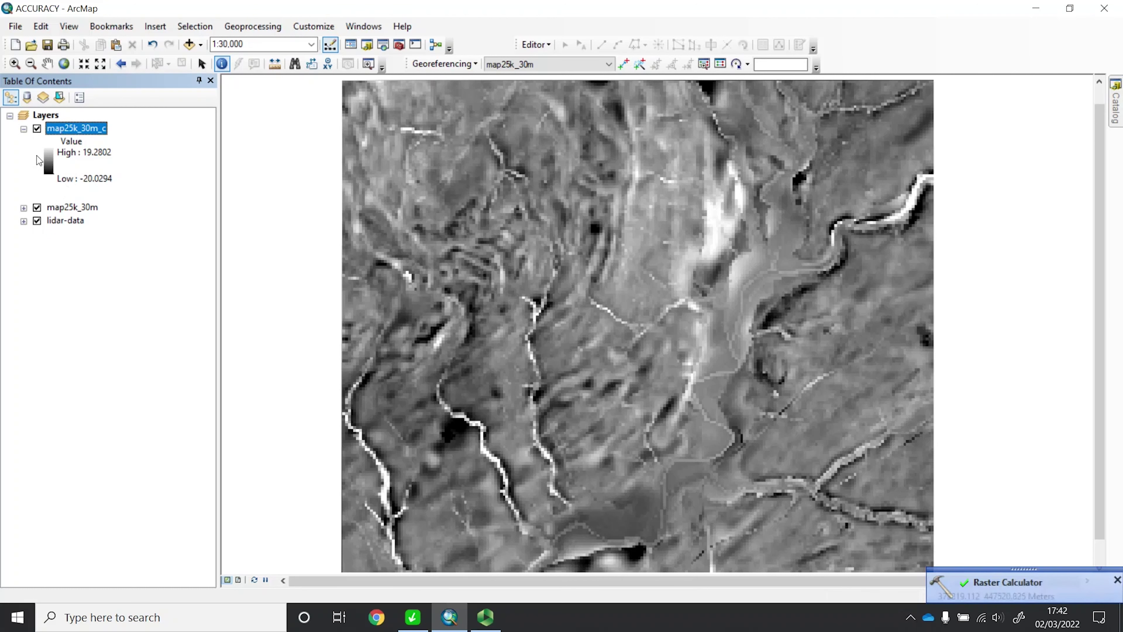
- Hide map25k_30m and lidar-data, then identify the difference raster's value at a map point
left_click(37, 208)
left_click(37, 221)
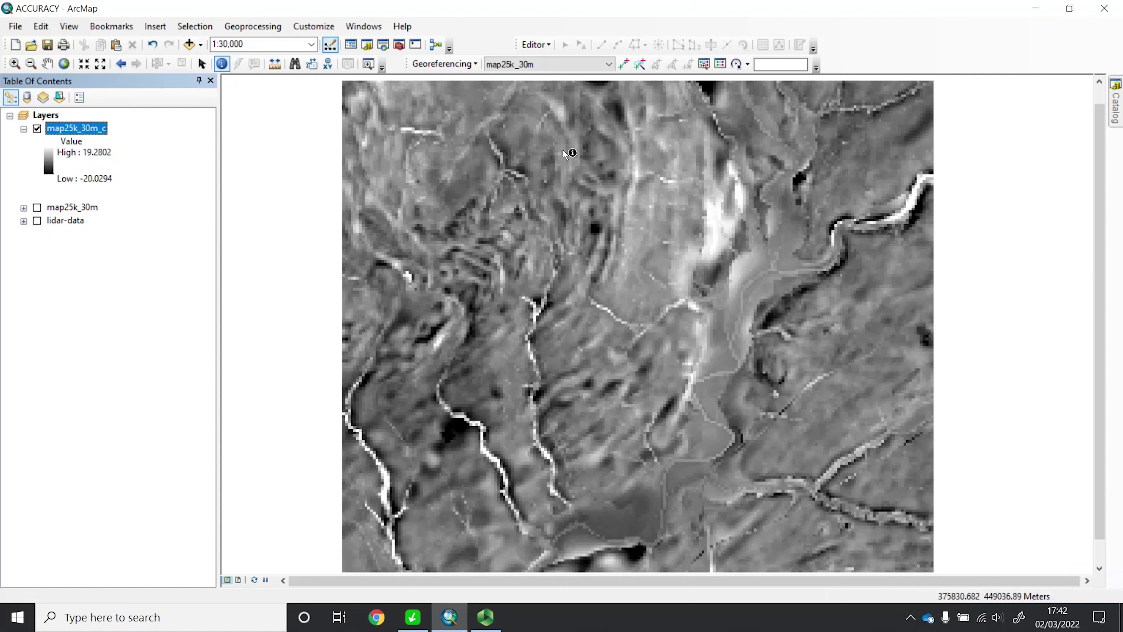
left_click(518, 133)
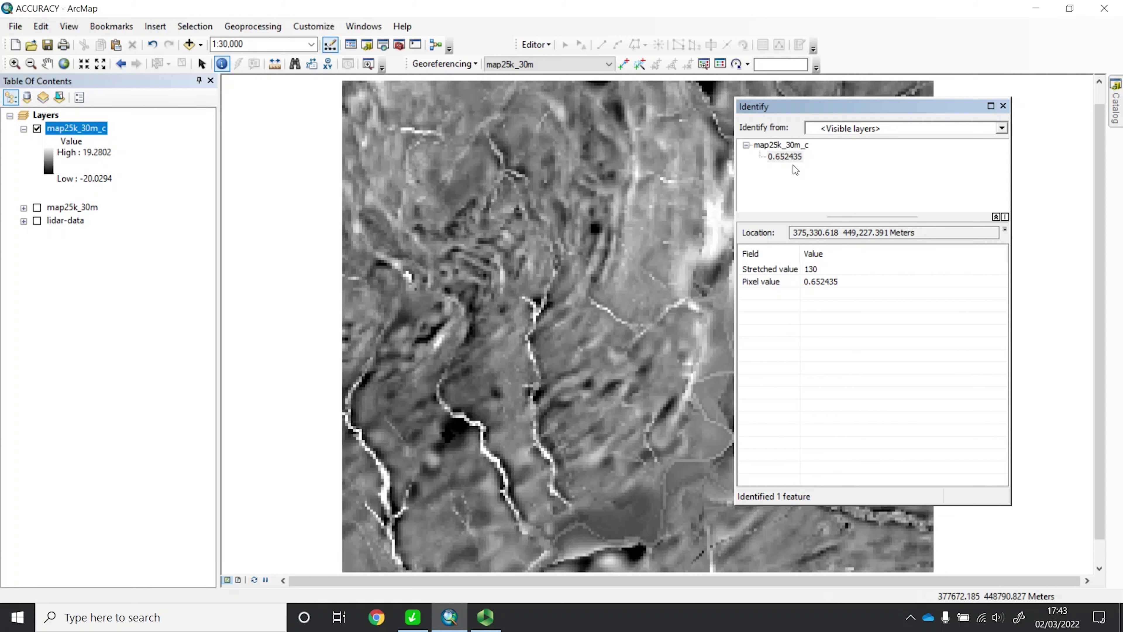
- Turn both source layers back on and identify all three values (178.357025, 177.769989, 0.587036)
left_click(37, 207)
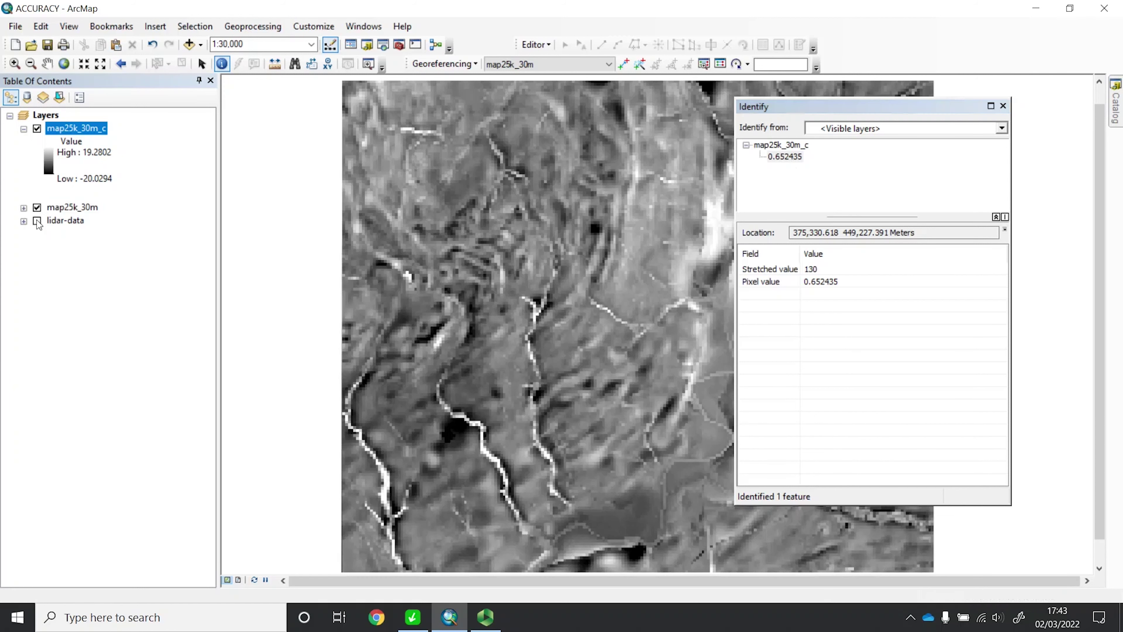
left_click(36, 220)
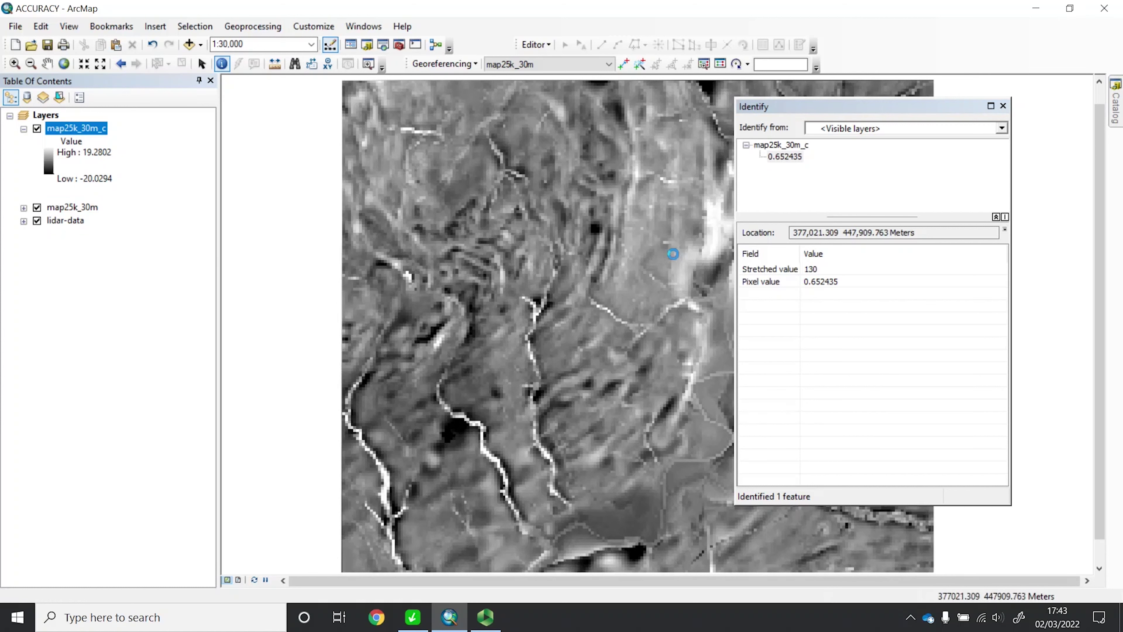
left_click(673, 253)
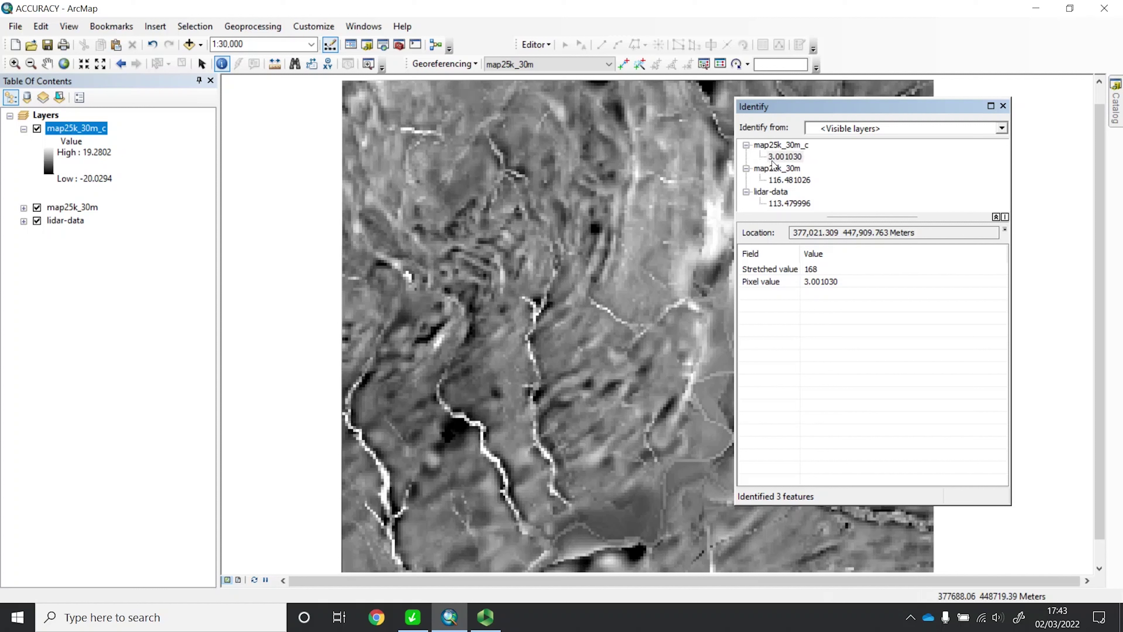
left_click(594, 316)
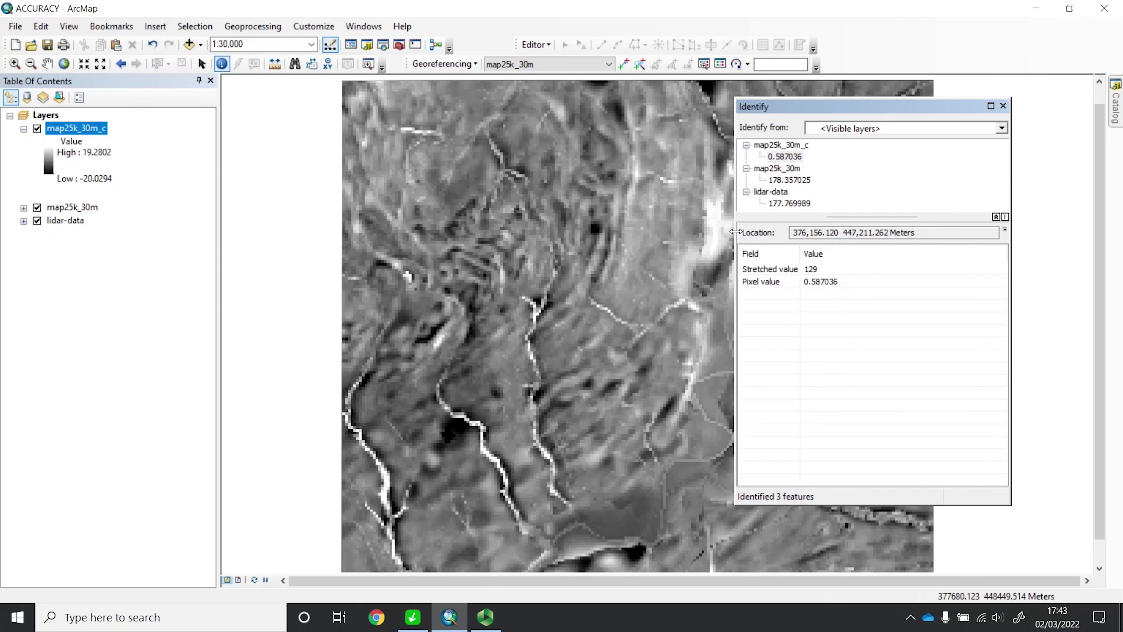
- Zoom in to identify a single difference raster cell, then zoom back out to 1:40,000
scroll(627, 231, "down", 5)
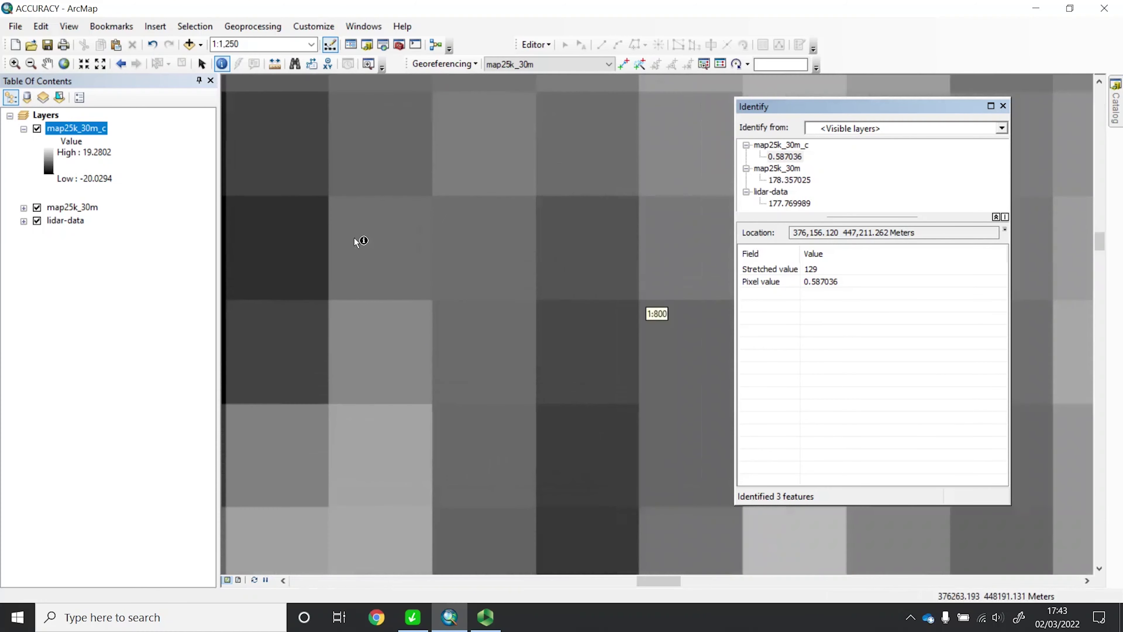
scroll(356, 241, "down", 1)
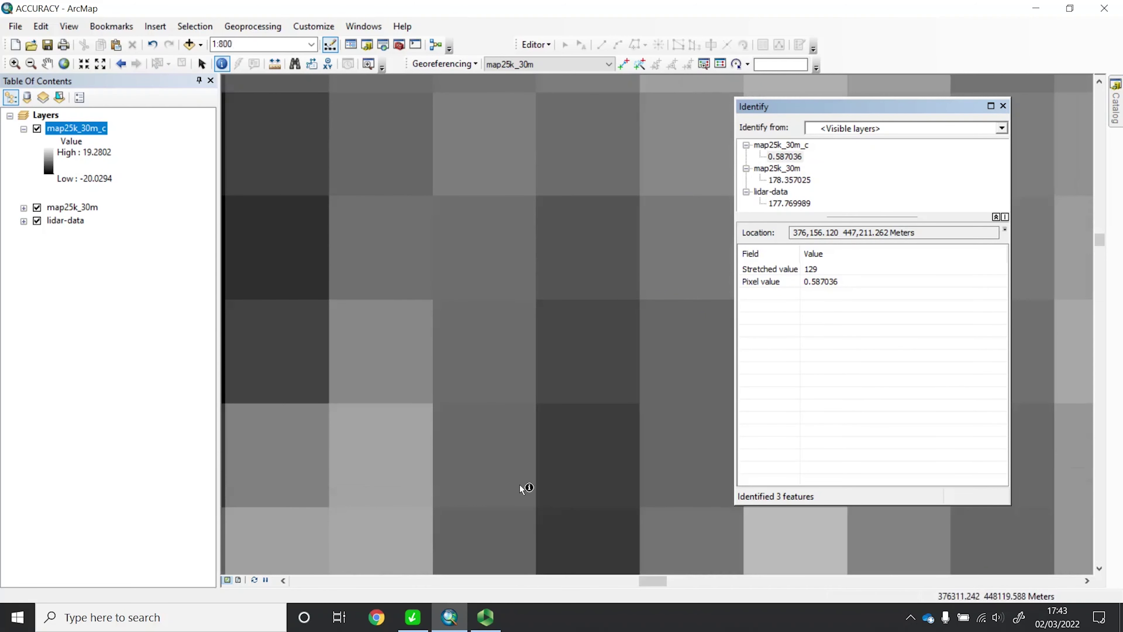
scroll(526, 438, "up", 1)
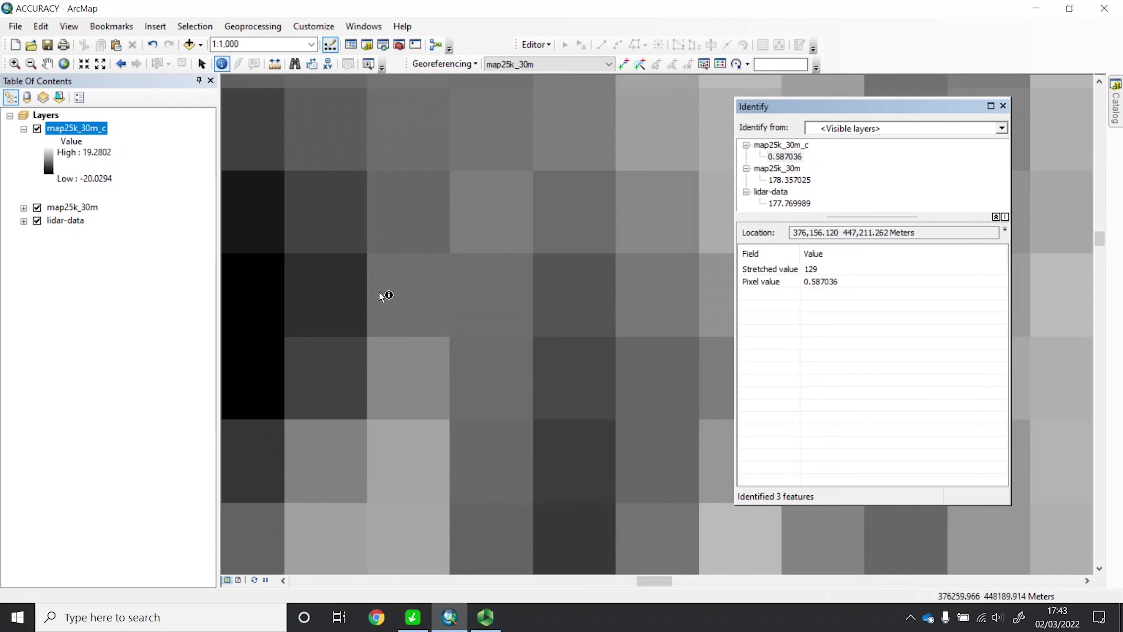
left_click(412, 297)
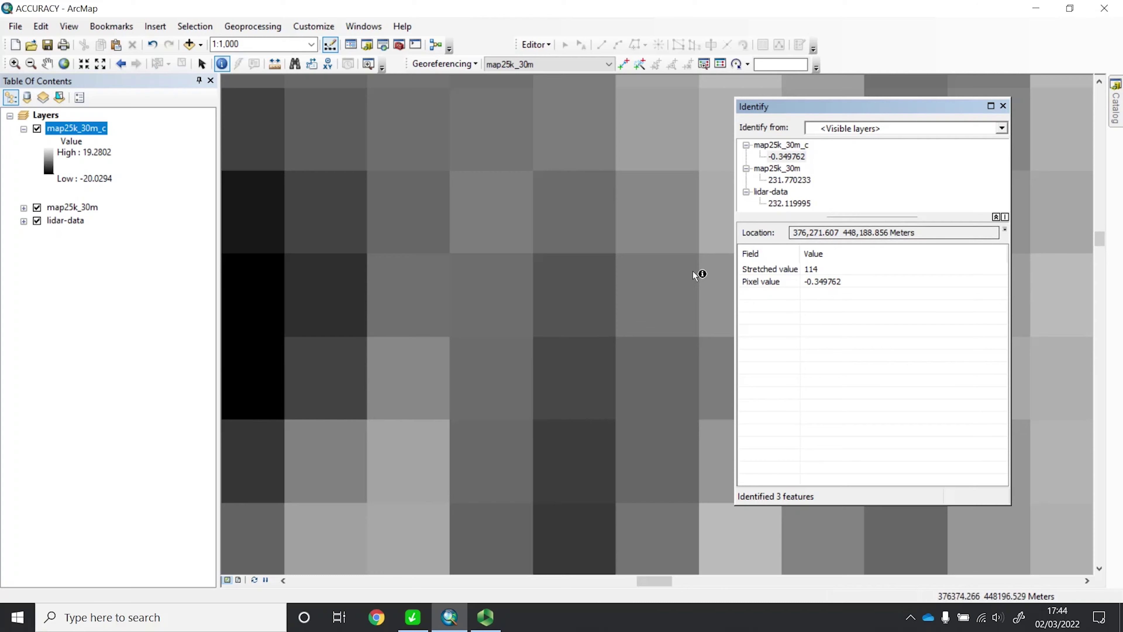
scroll(681, 266, "up", 2)
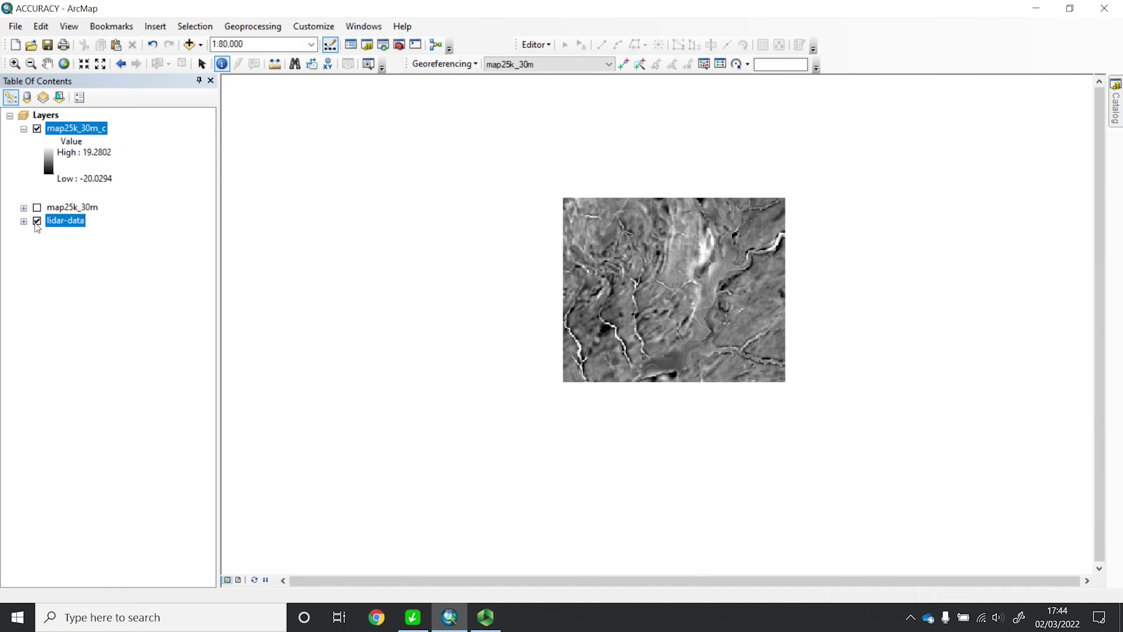
scroll(725, 253, "up", 3)
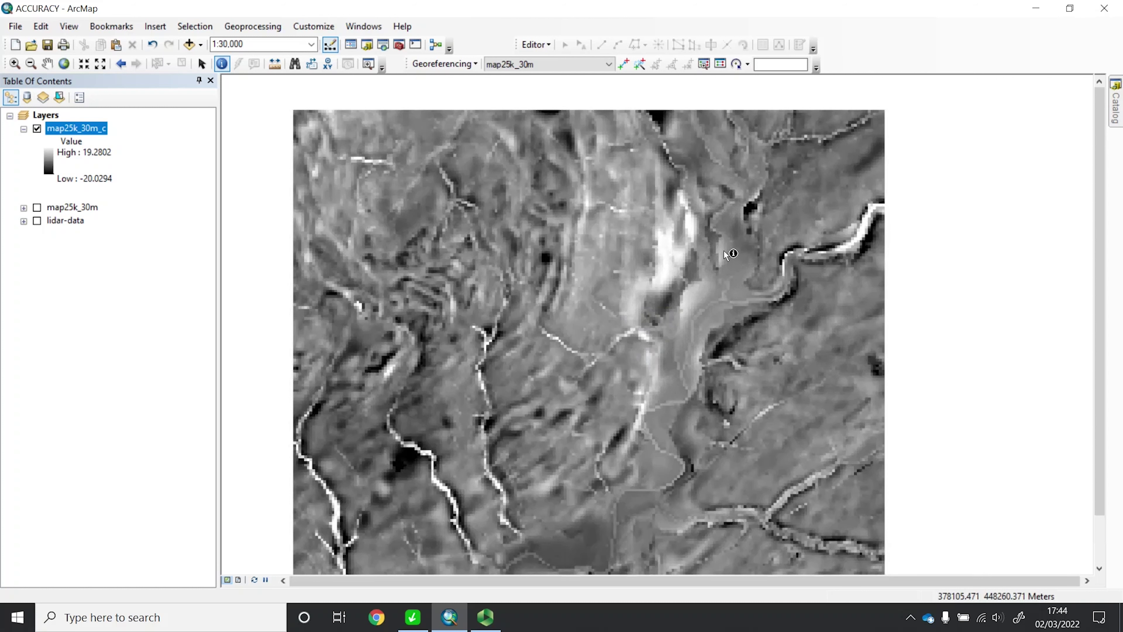
scroll(725, 253, "down", 1)
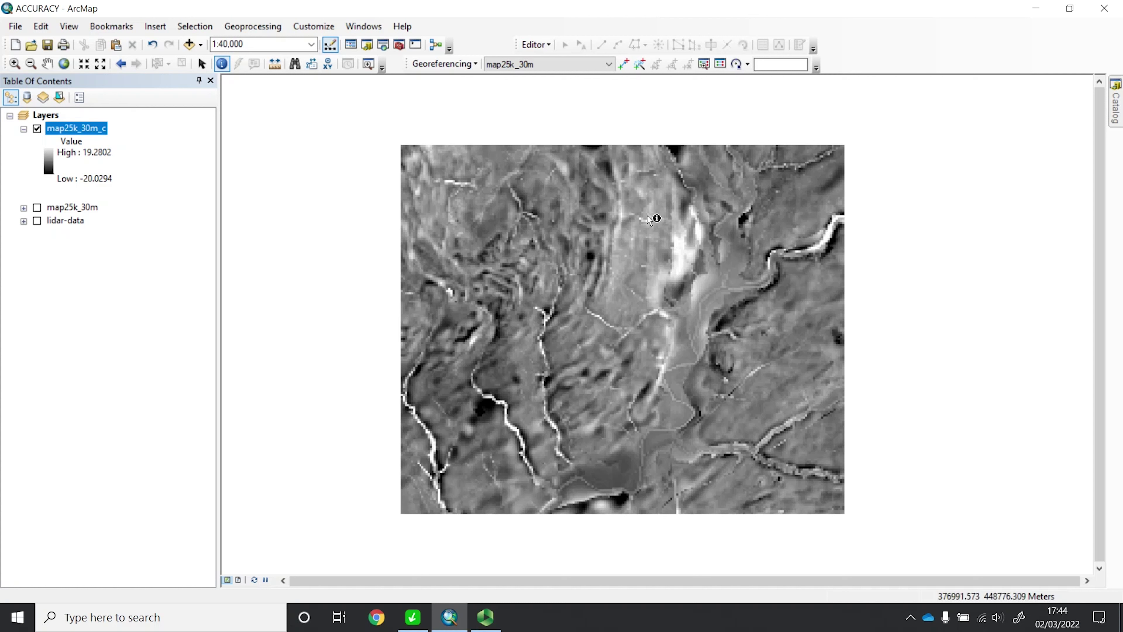
- Search the tools for 'to point' and open Raster to Point (Conversion)
left_click(382, 47)
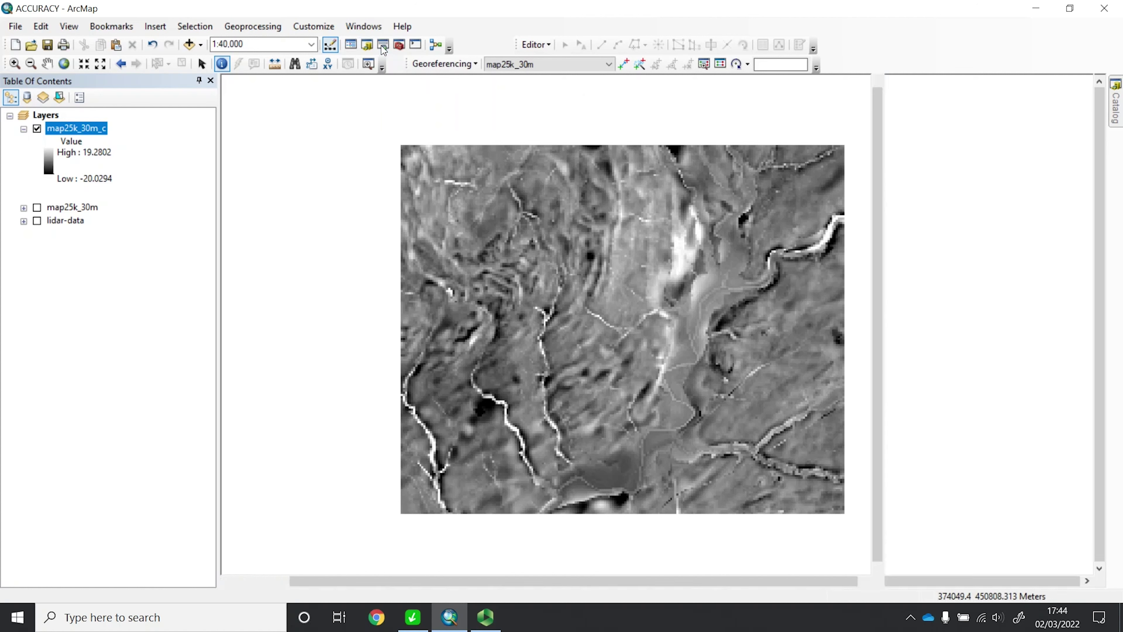
left_click(969, 135)
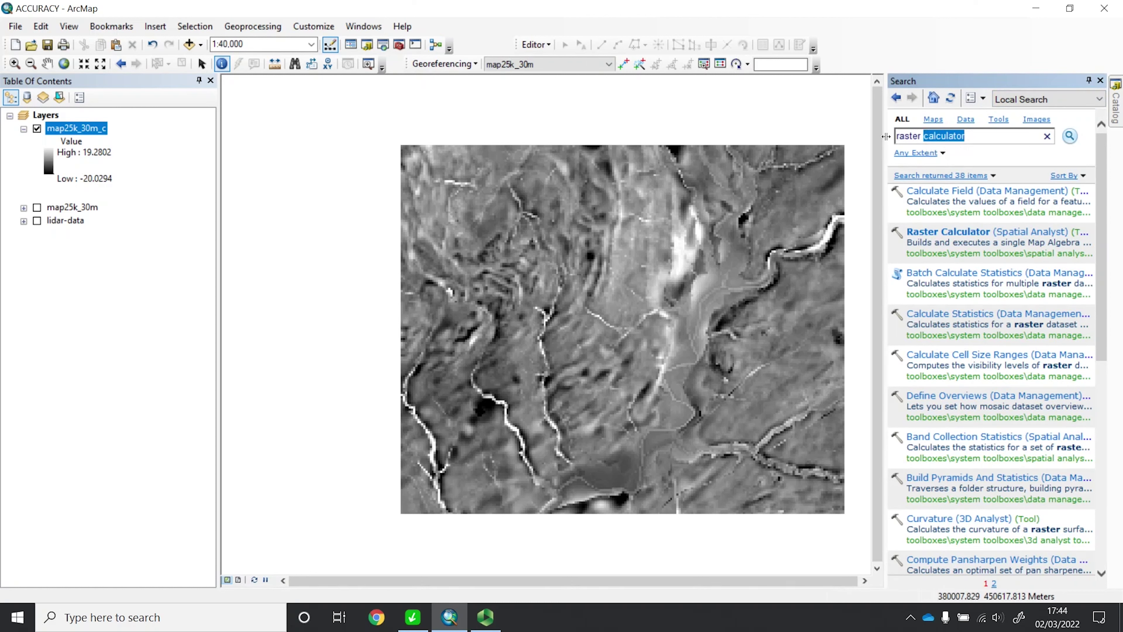
type("to points")
key("Return")
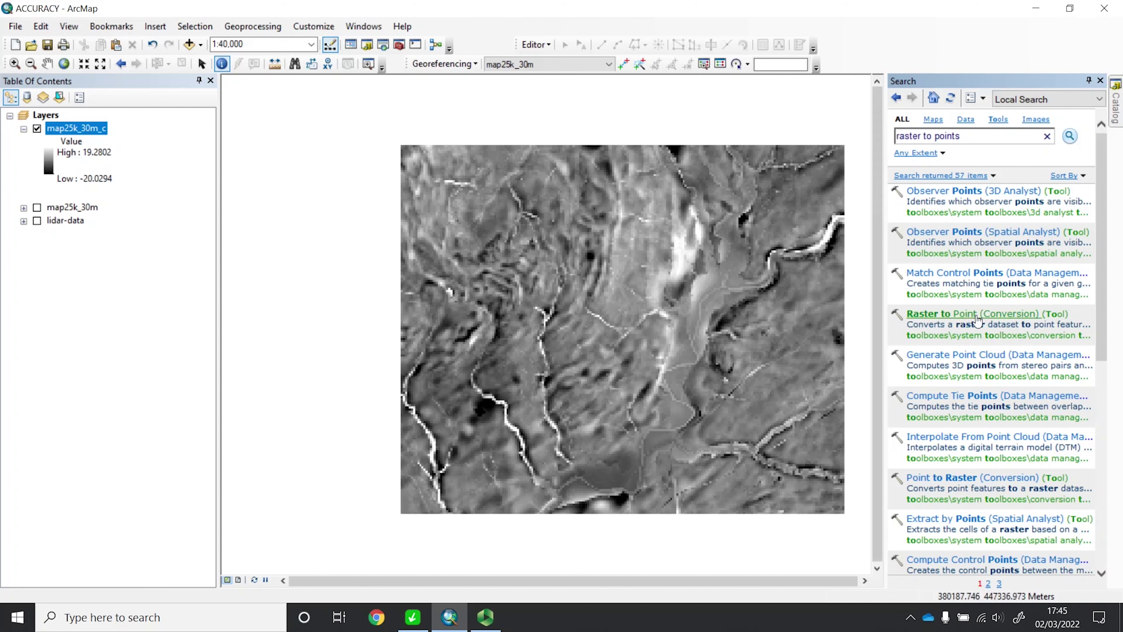
left_click(952, 316)
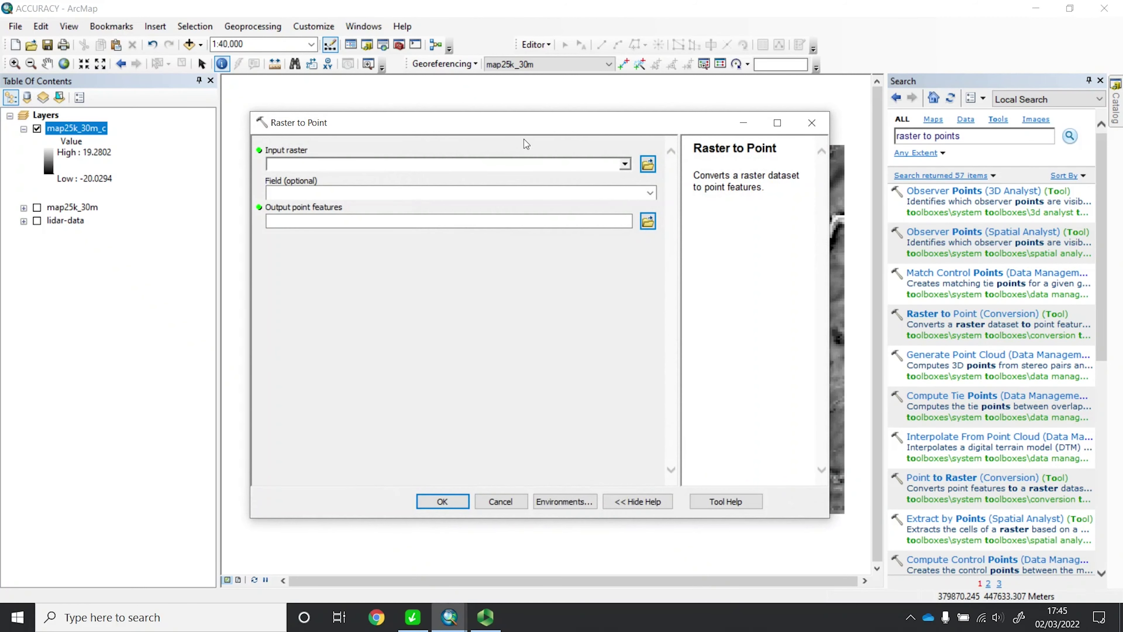
- Run Raster to Point on map25k_30m_c with the Value field and default output location
left_click(624, 164)
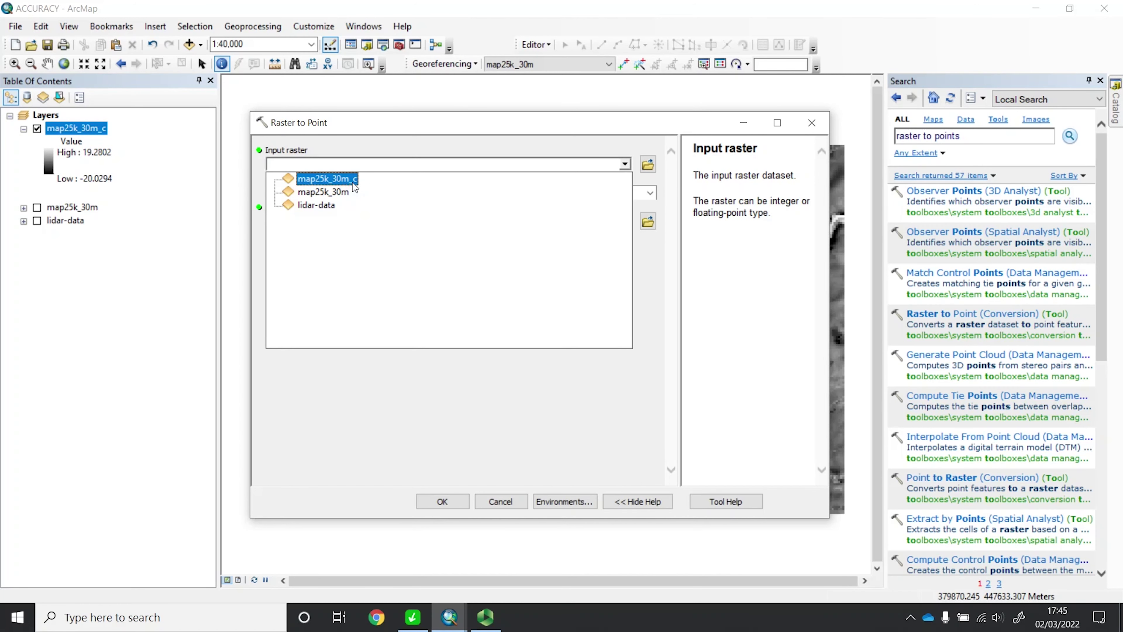
left_click(328, 179)
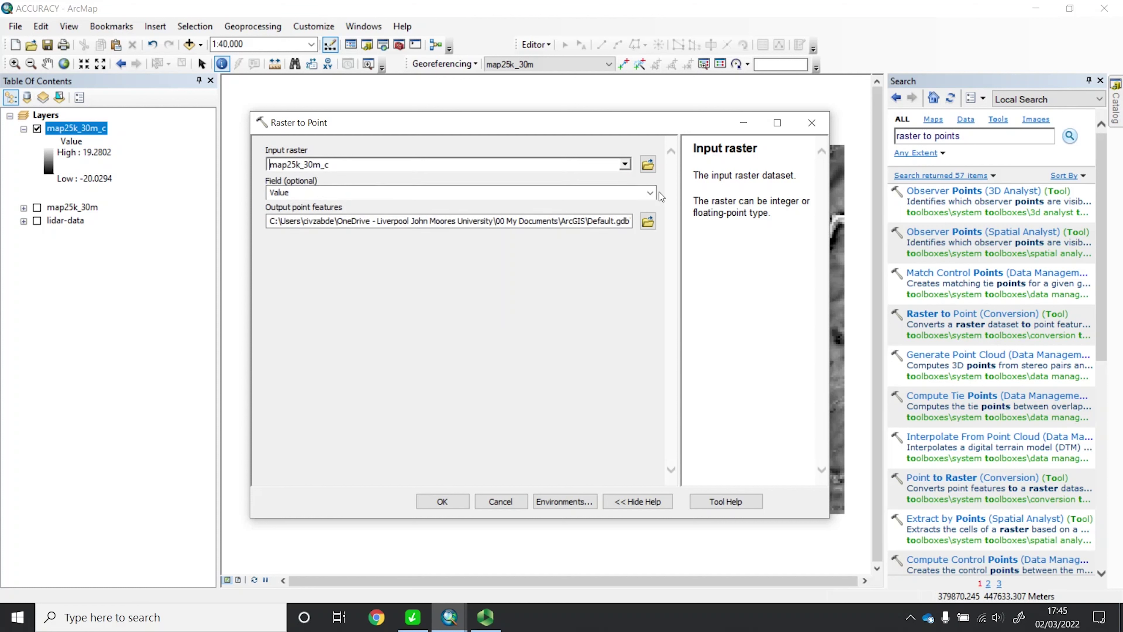
left_click(649, 193)
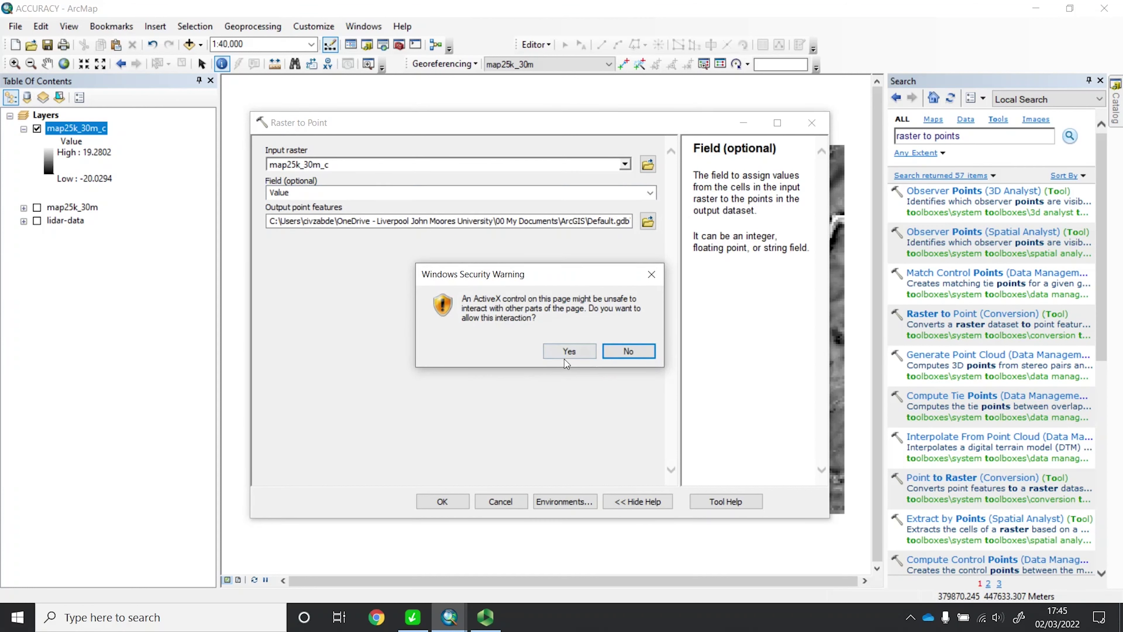
left_click(593, 351)
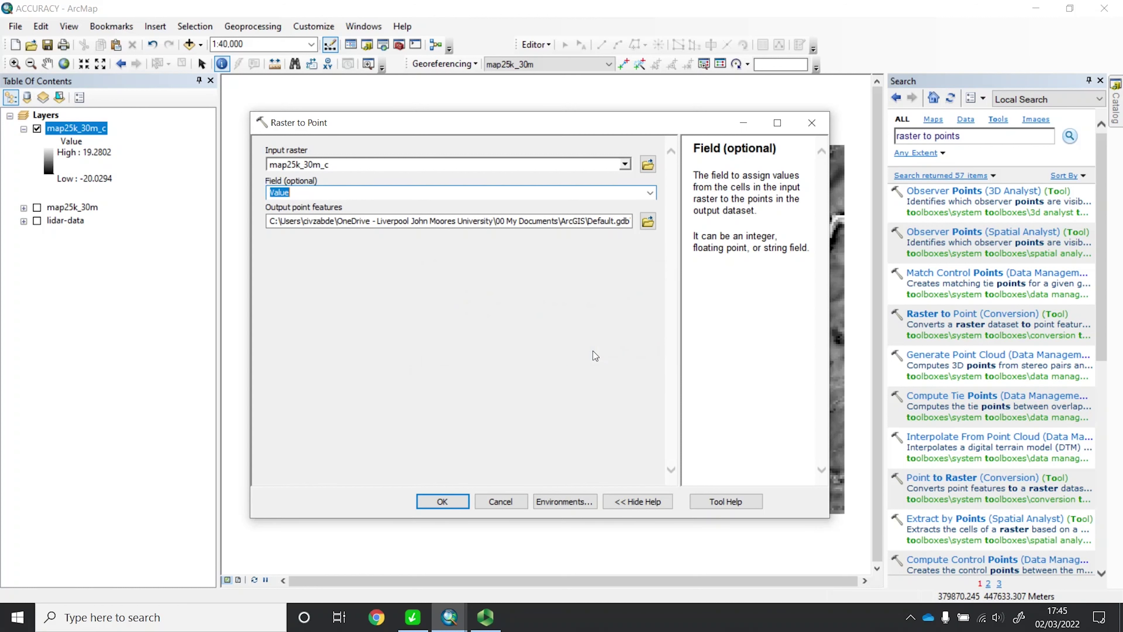
left_click(650, 193)
left_click(650, 197)
left_click(510, 193)
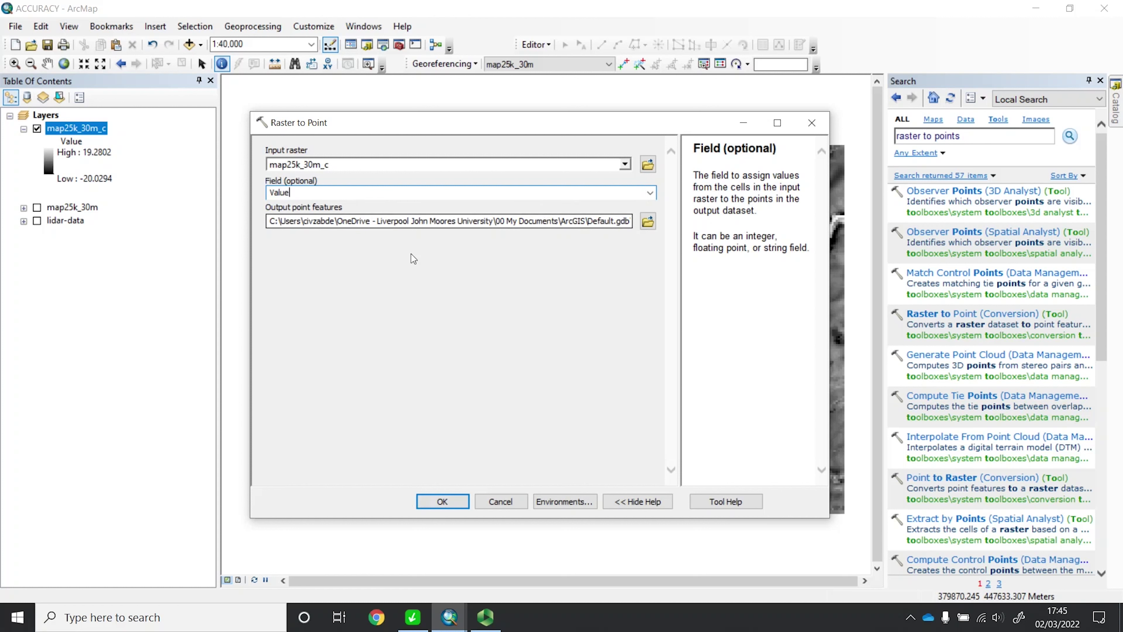
left_click(442, 501)
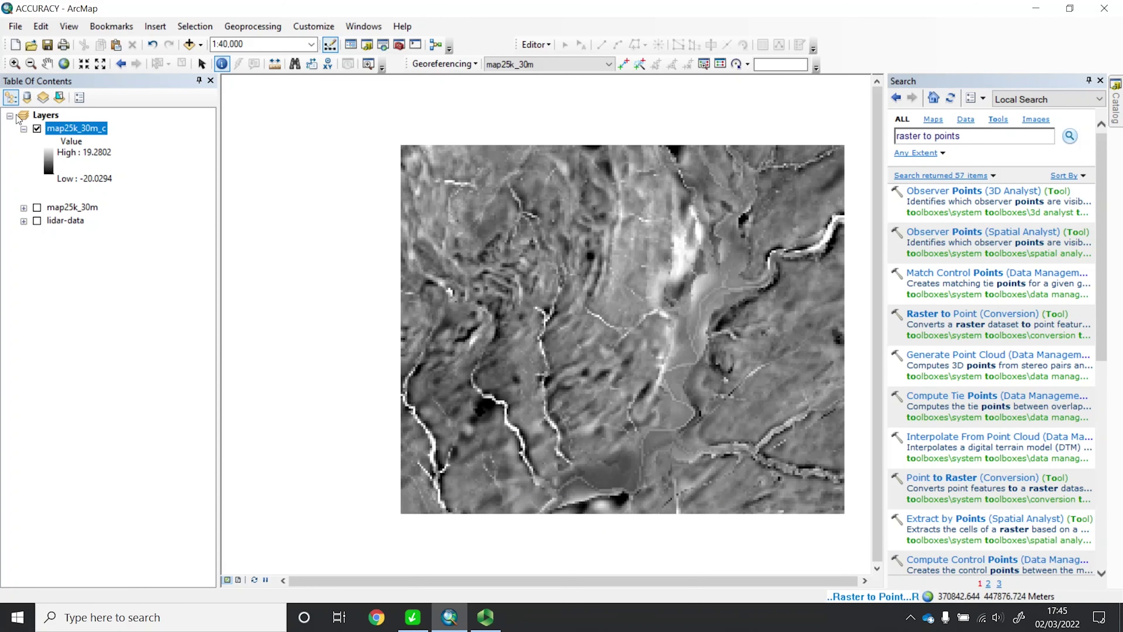
- Hide map25k_30m_c and close the Search pane to view the RasterT_map25k_1 points
left_click(37, 128)
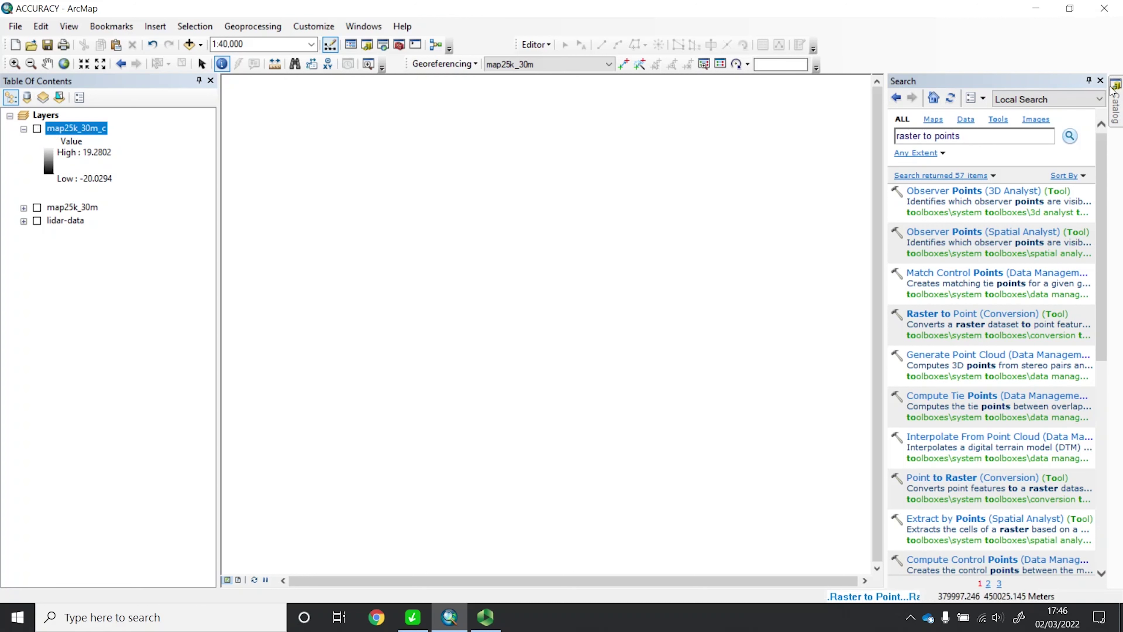
left_click(1099, 80)
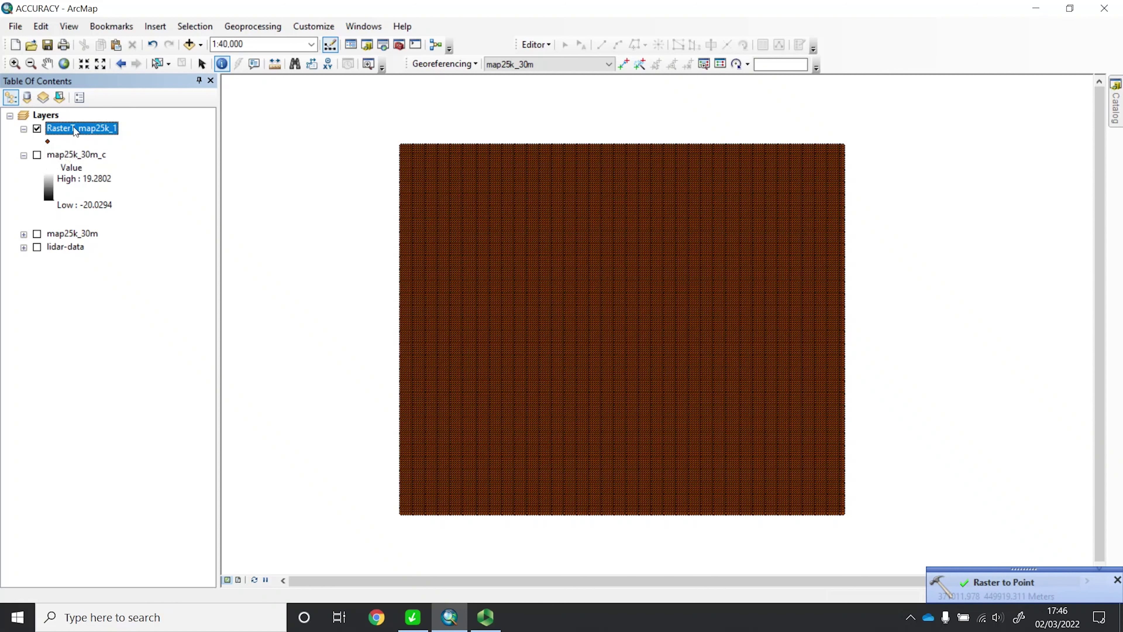
scroll(603, 163, "up", 3)
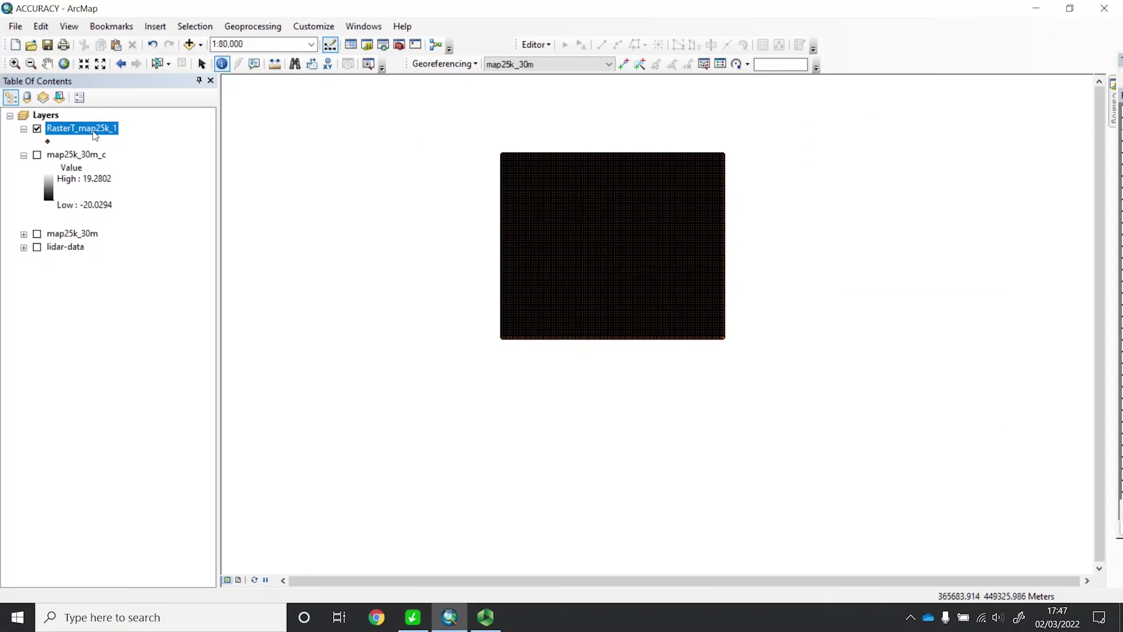
scroll(688, 183, "down", 2)
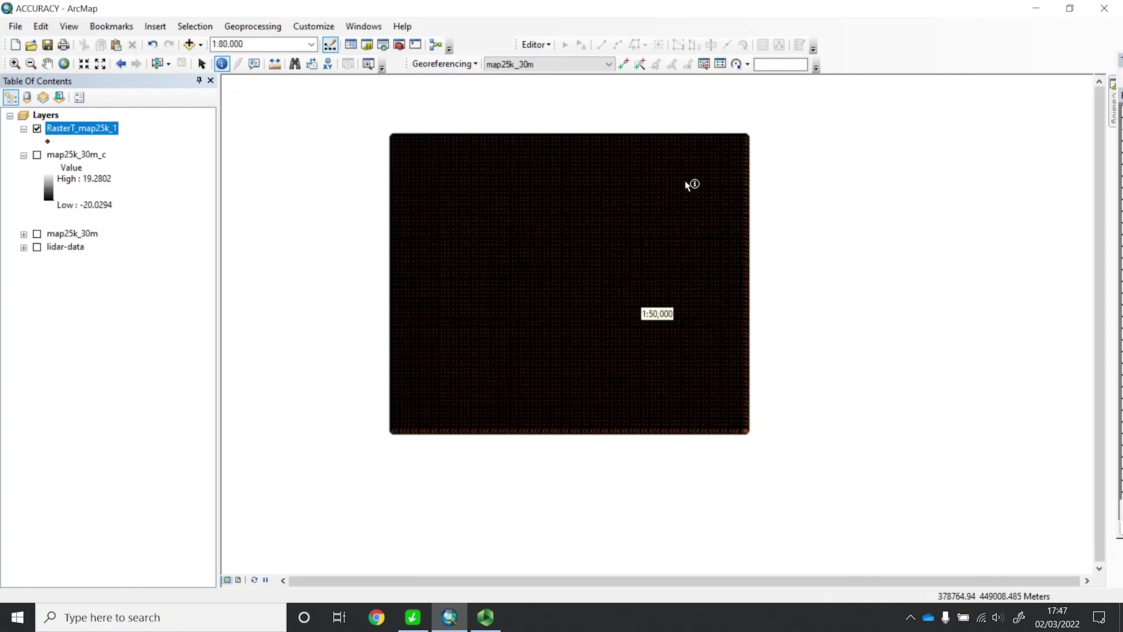
scroll(688, 184, "down", 4)
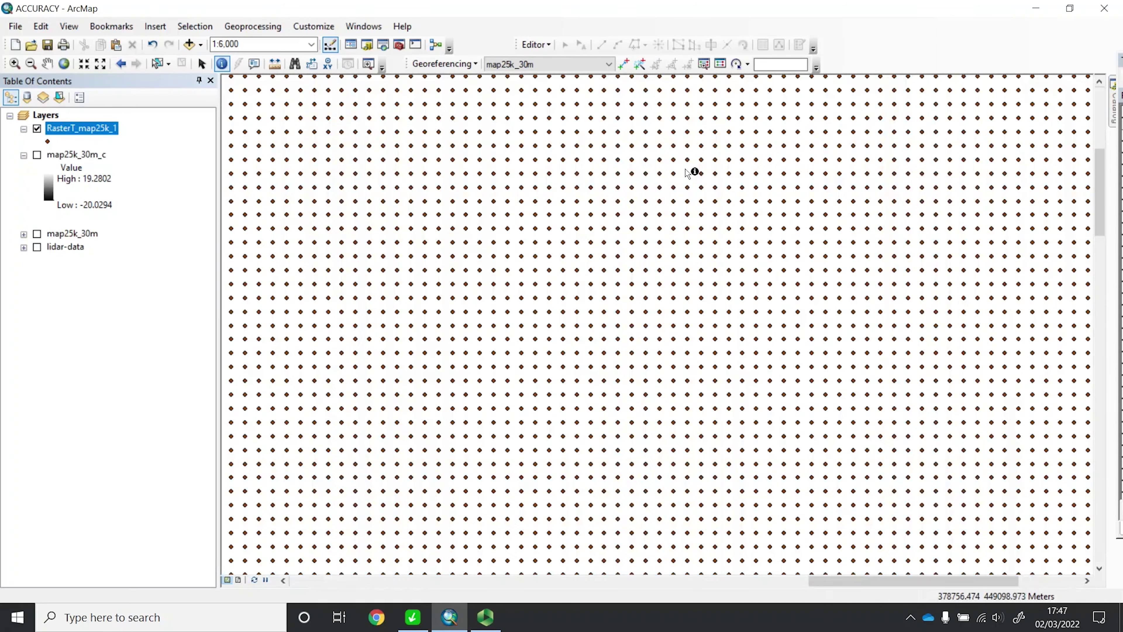
scroll(688, 173, "down", 1)
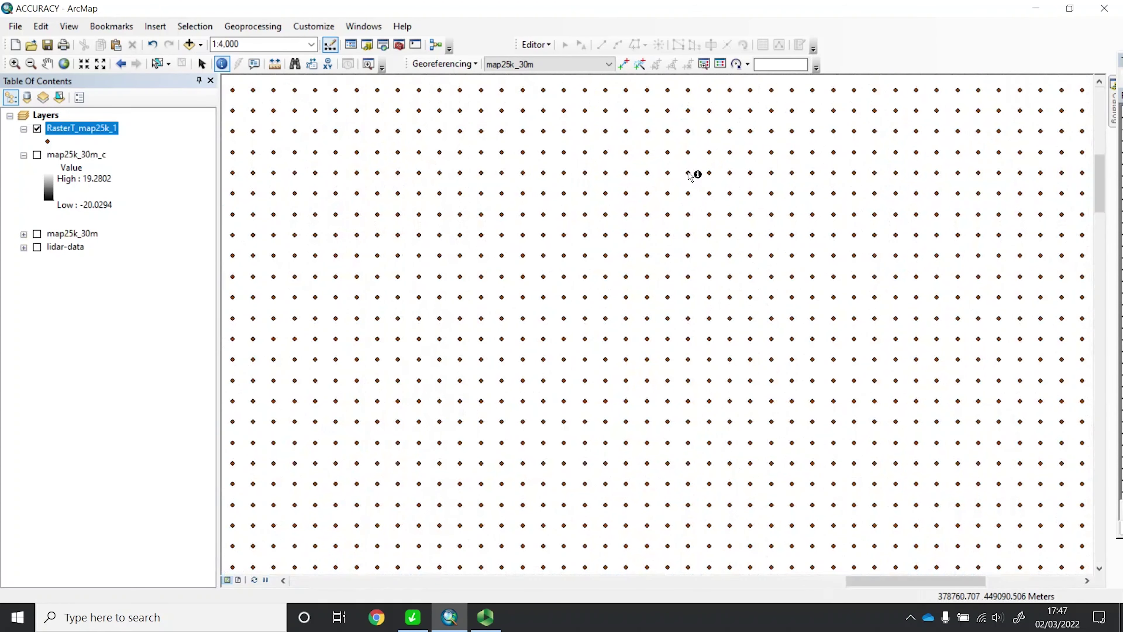
left_click(688, 173)
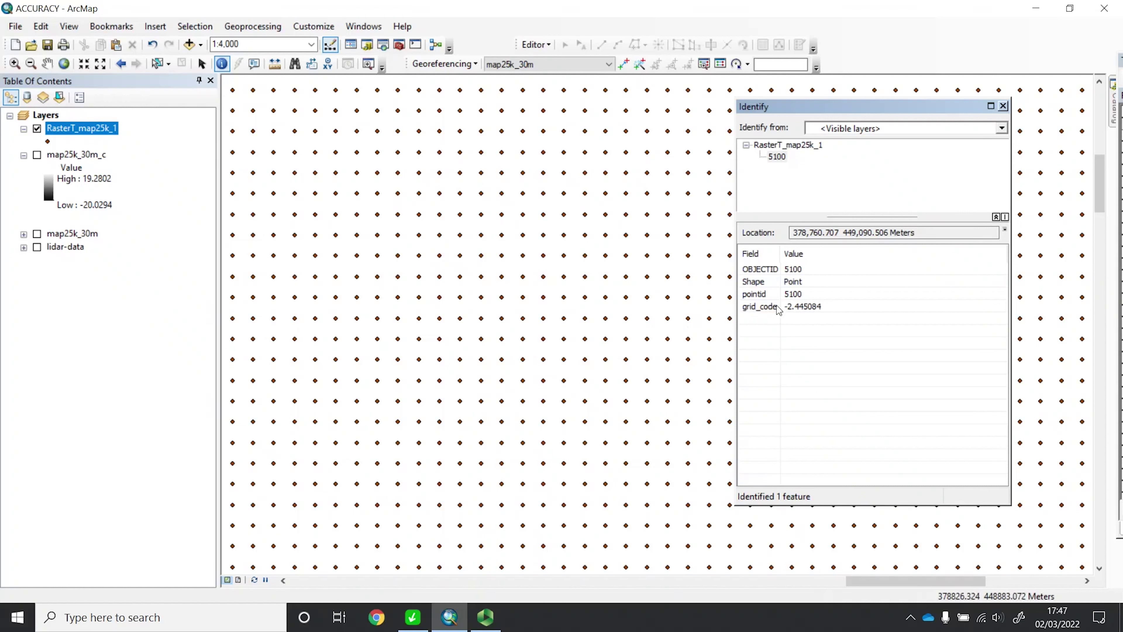
left_click(544, 318)
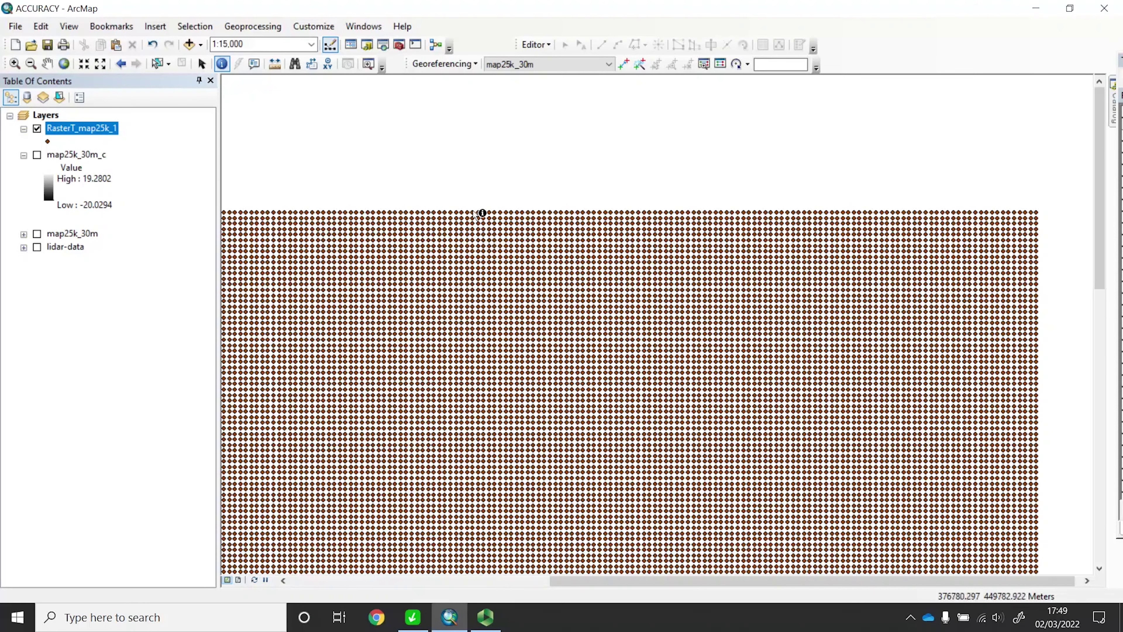
- Show map25k_30m_c beneath the points and identify a point's grid_code against its raster cell
left_click(38, 155)
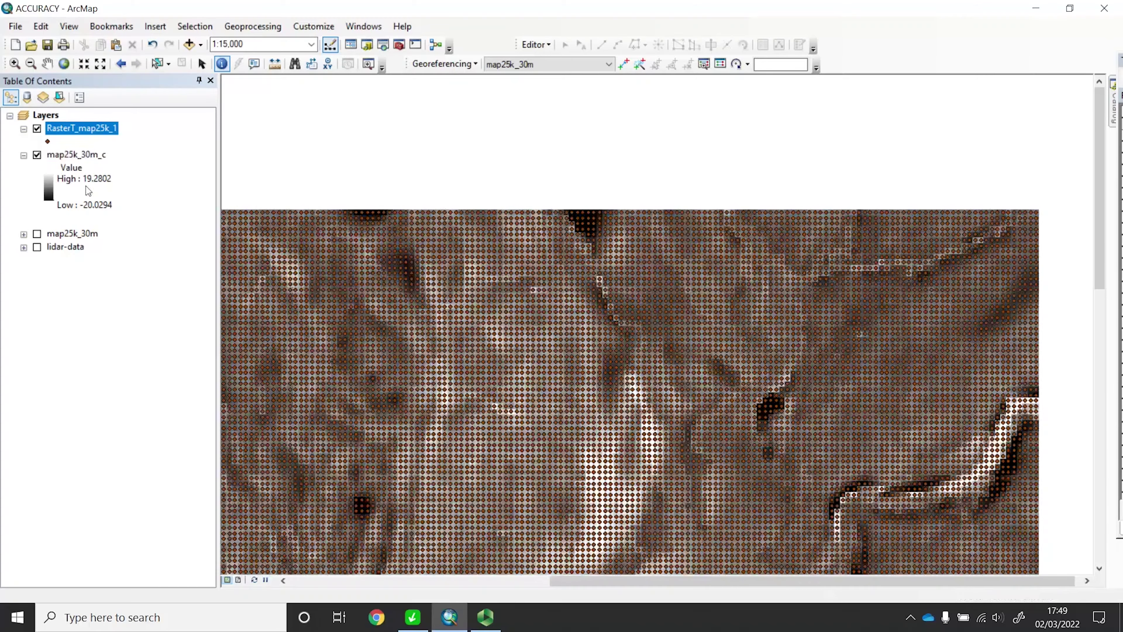
scroll(667, 377, "up", 5)
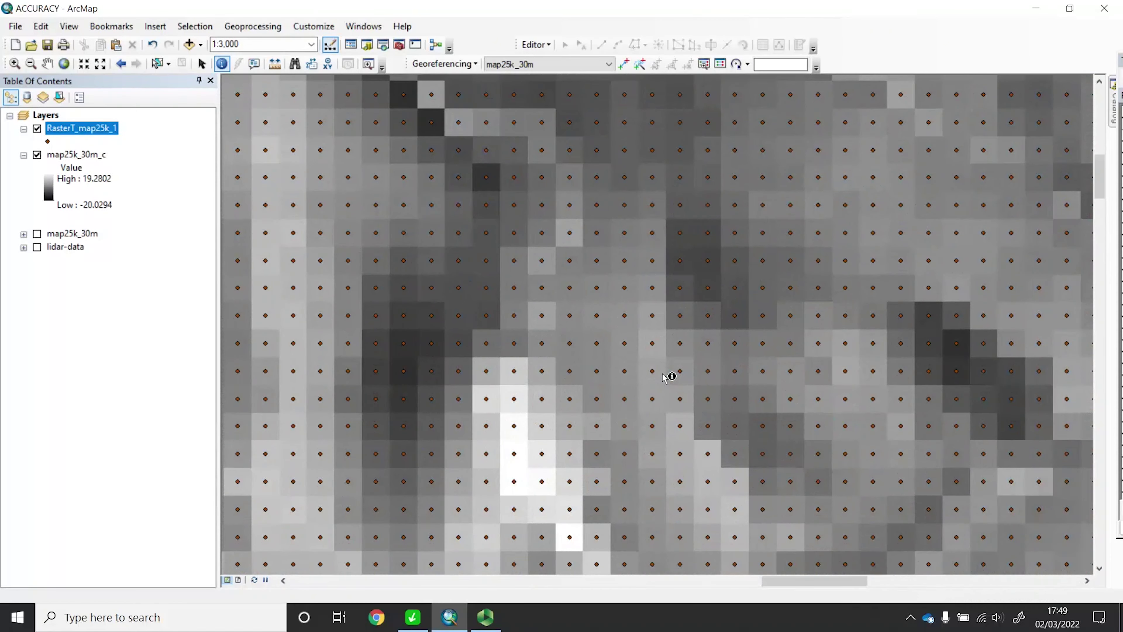
scroll(665, 377, "up", 2)
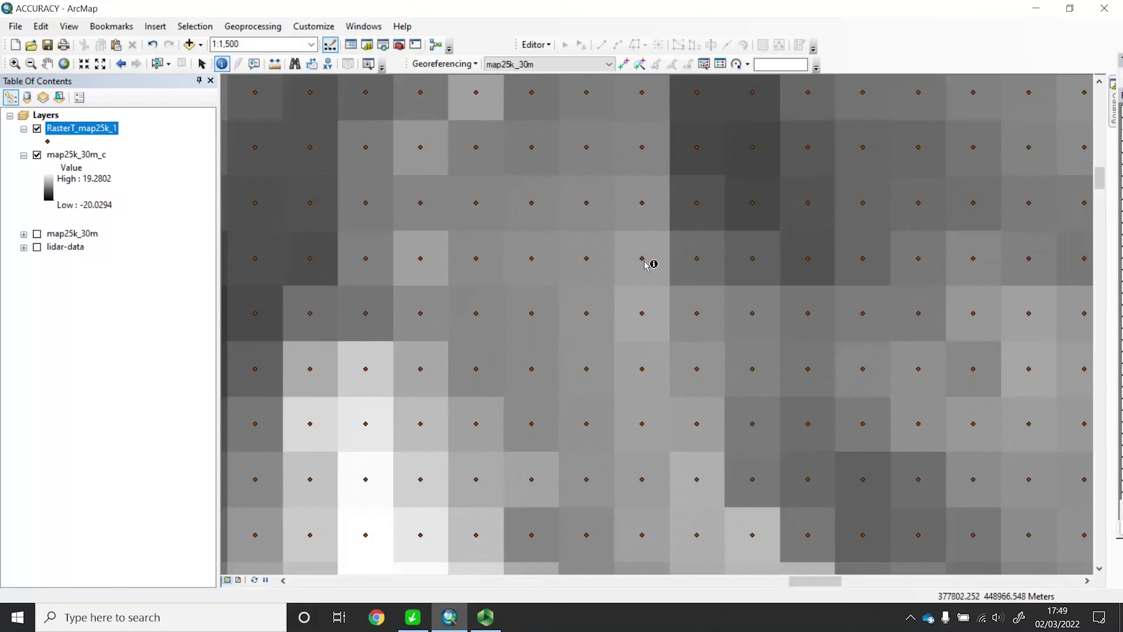
scroll(644, 261, "up", 3)
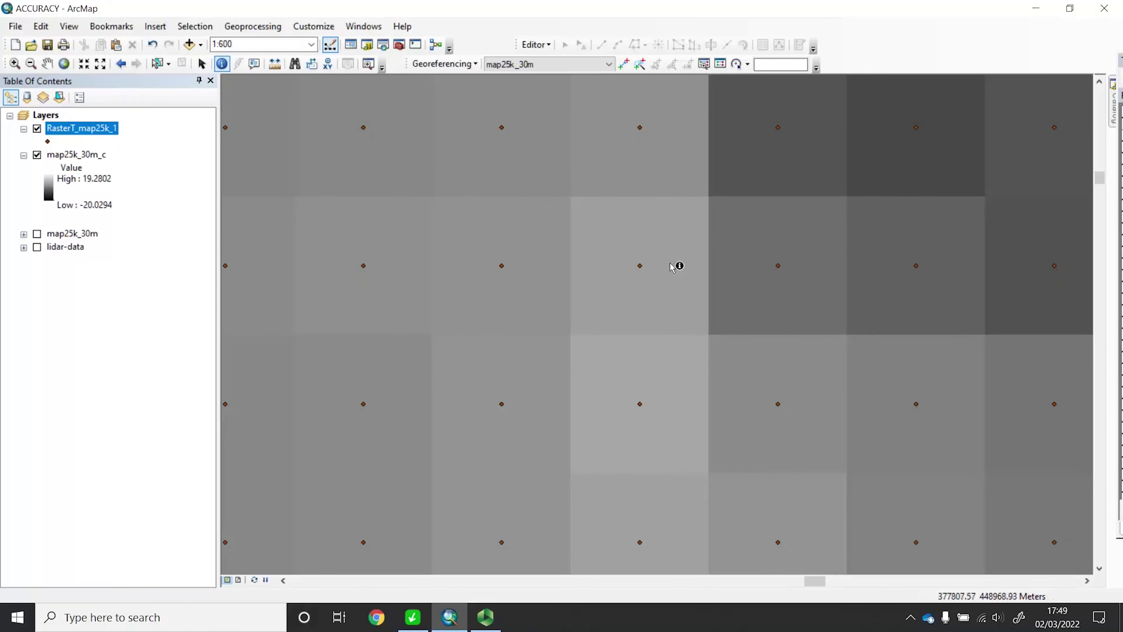
left_click(640, 266)
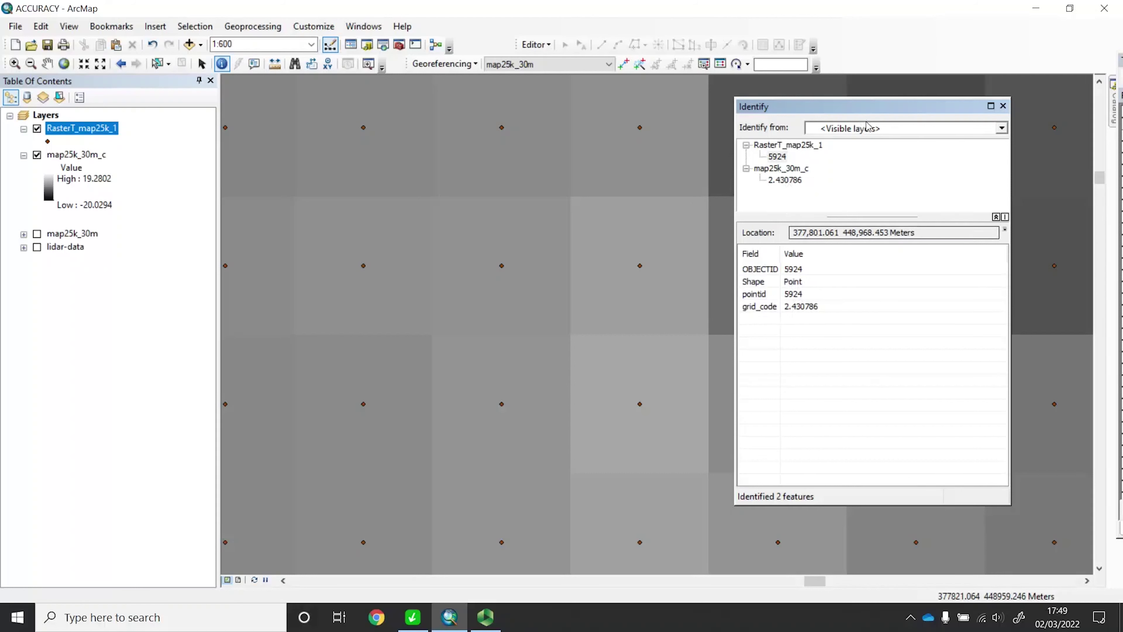
- Keep identifying from all visible layers, close the Identify results, and zoom out to 1:2,000
left_click(877, 128)
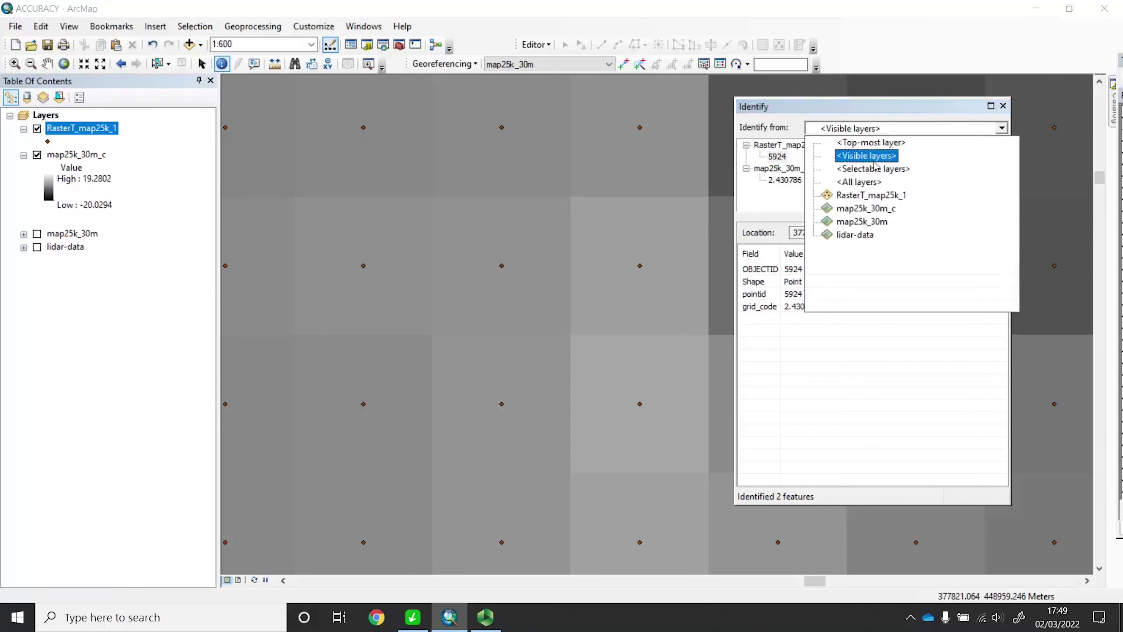
left_click(877, 126)
left_click(1001, 105)
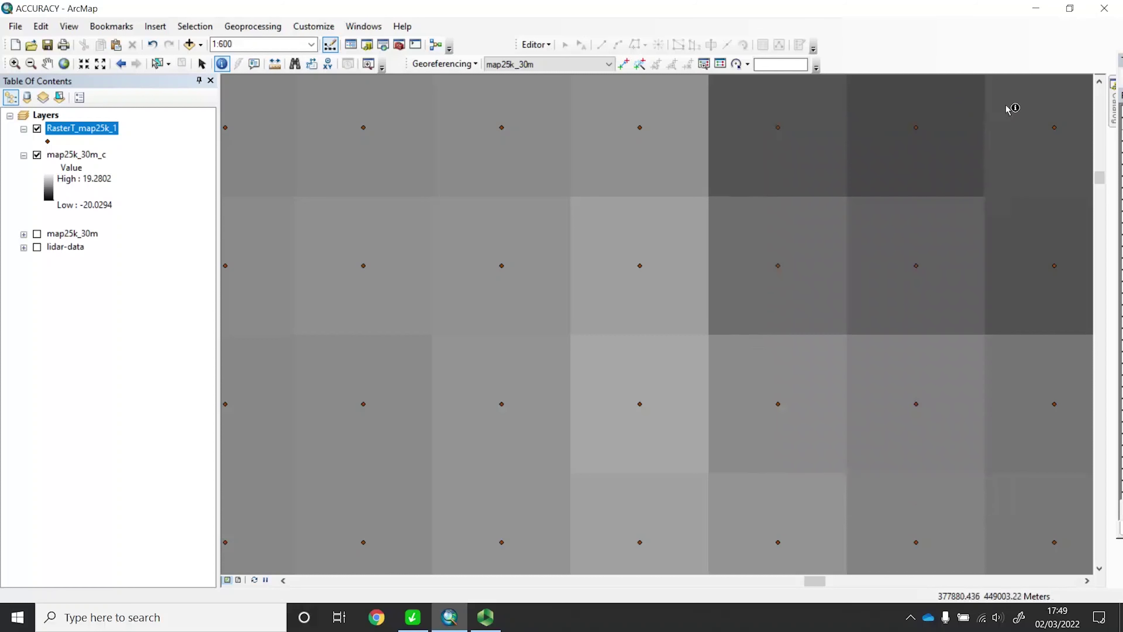
scroll(734, 310, "up", 2)
scroll(734, 311, "down", 3)
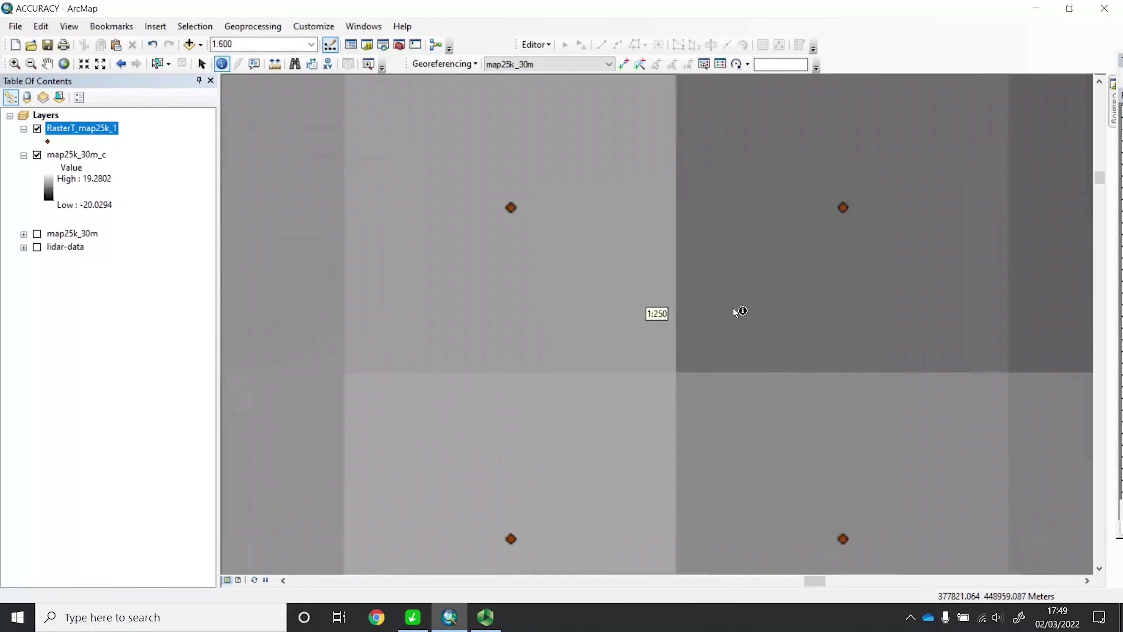
scroll(743, 341, "down", 2)
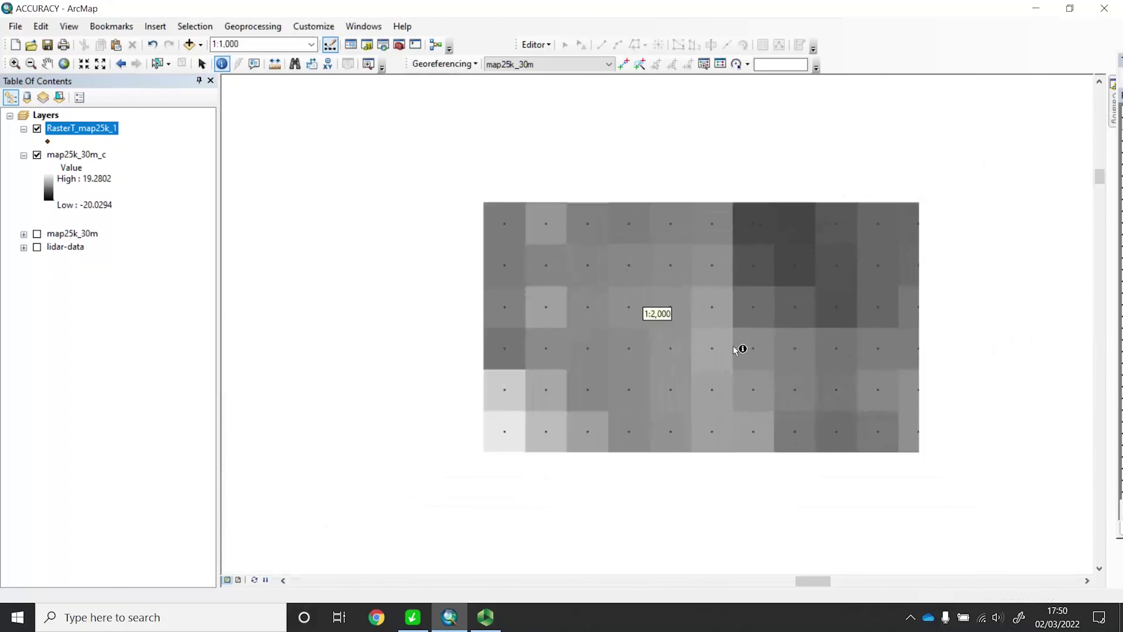
scroll(647, 431, "down", 2)
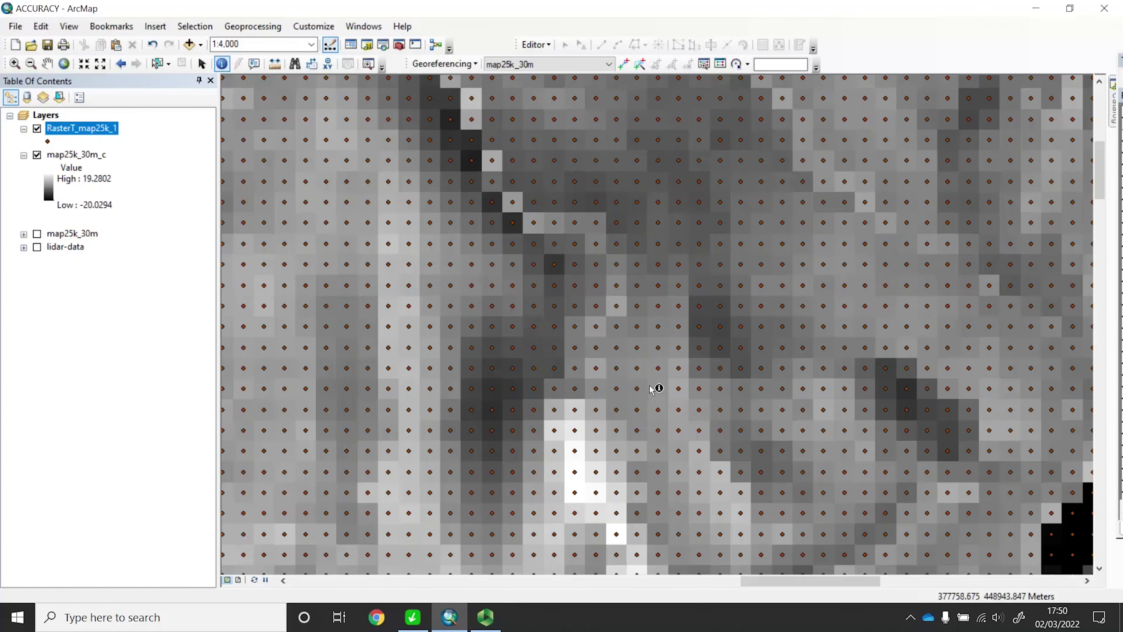
- Zoom out to see the RasterT_map25k_1 points across the difference raster's full extent
scroll(649, 385, "up", 5)
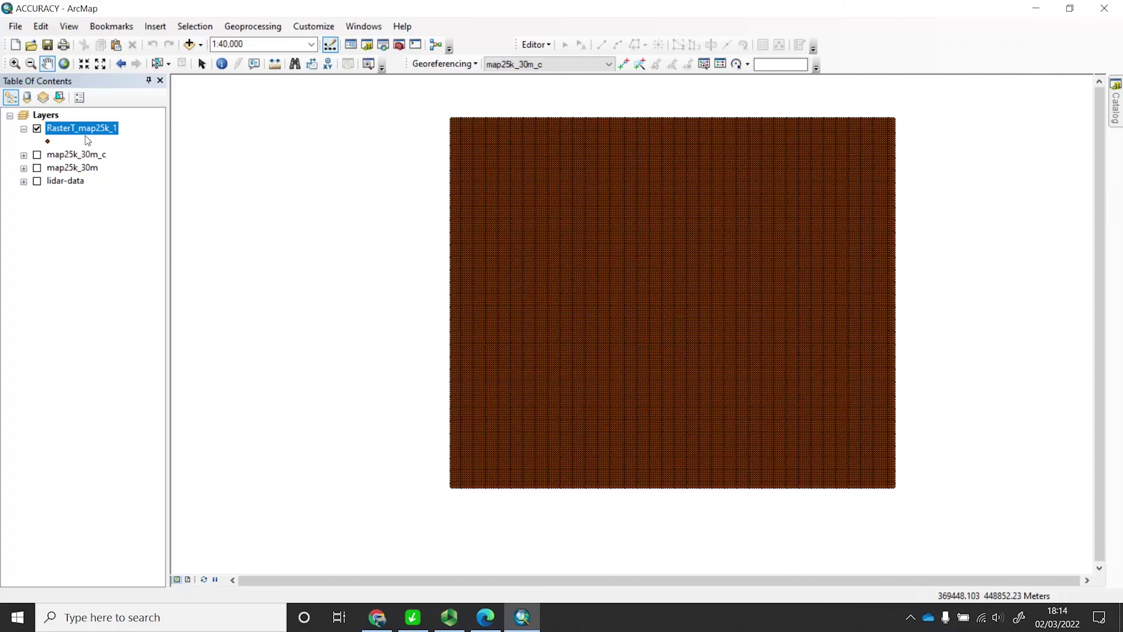
- Open the RasterT_map25k_1 attribute table of 38092 points and move it to the left
right_click(77, 129)
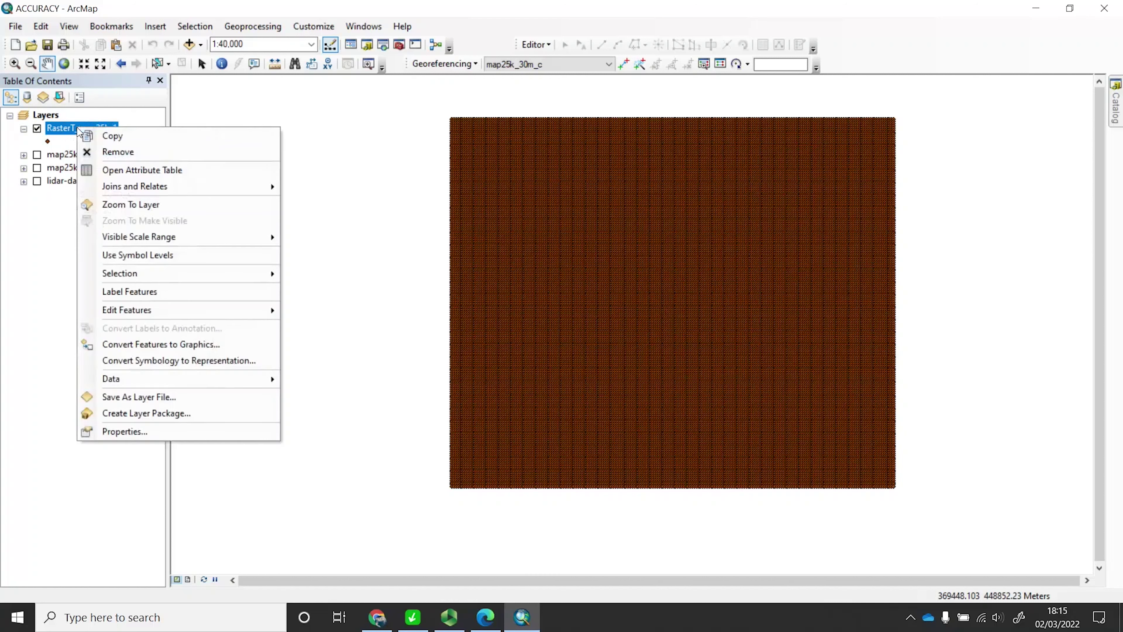
left_click(153, 172)
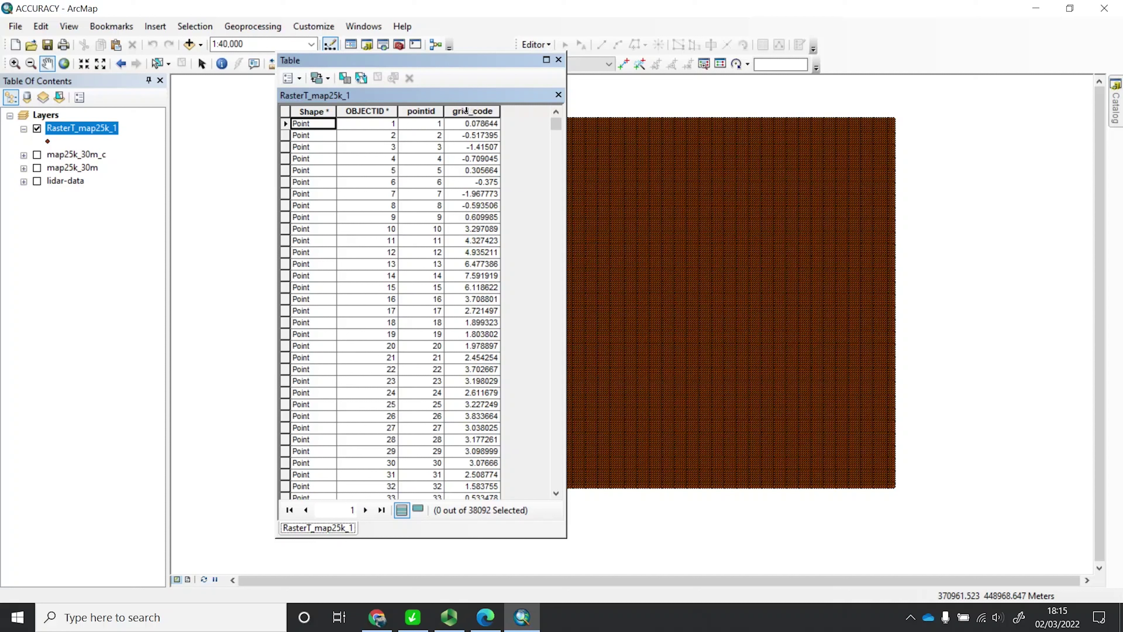
left_click(466, 111)
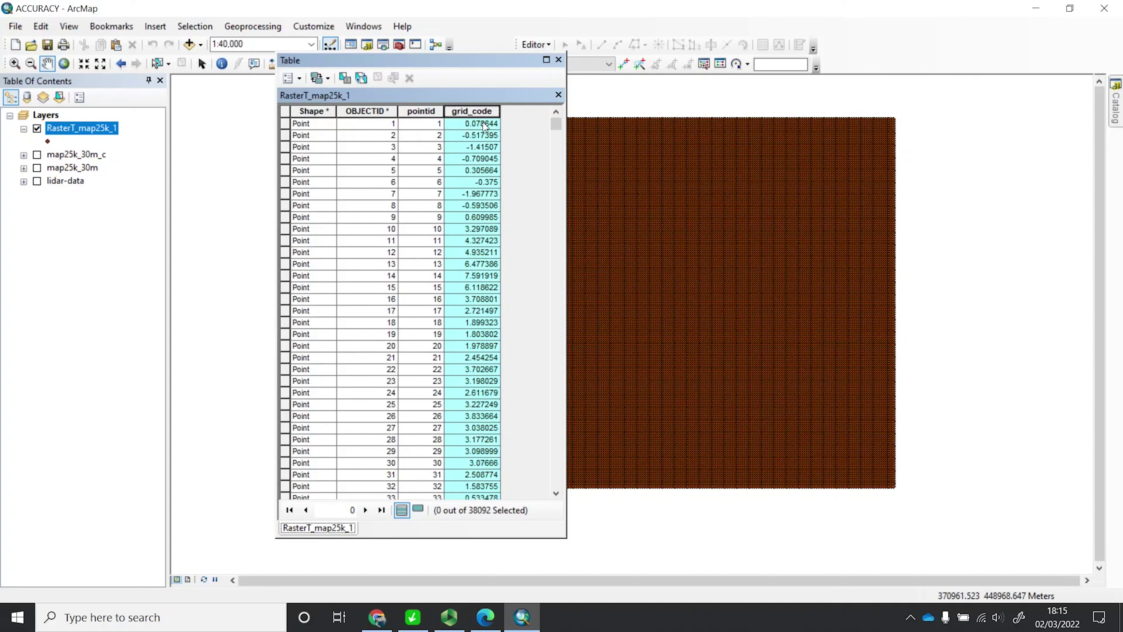
left_click(285, 125)
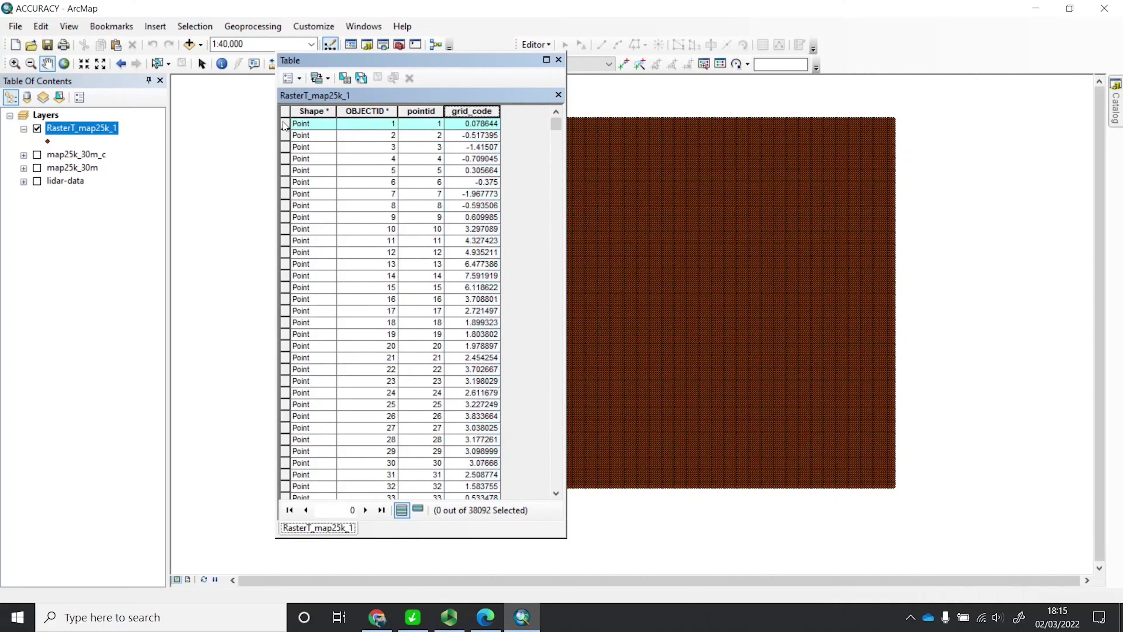
left_click_drag(338, 62, 167, 57)
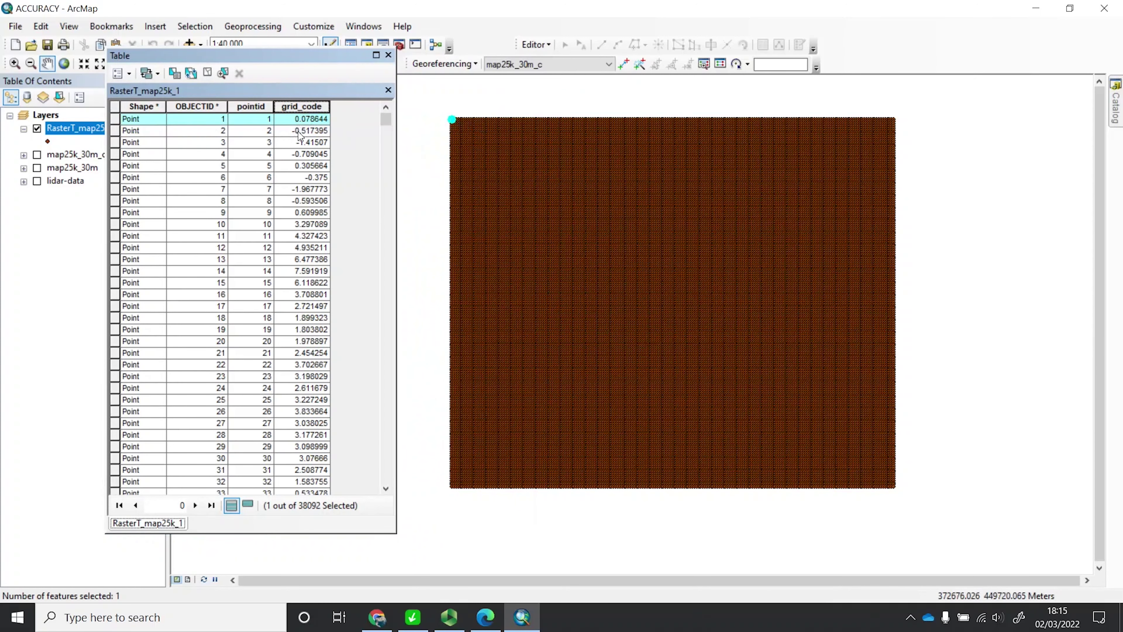
- Select records 2, 9 and 15 to locate their points, then select the grid_code field
left_click(116, 131)
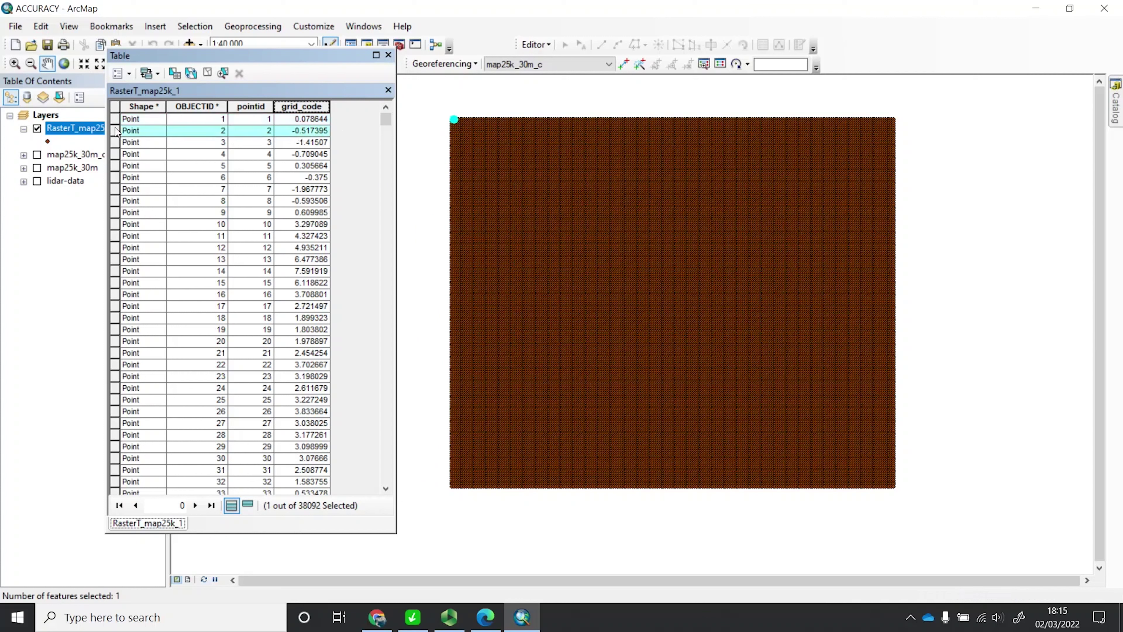
left_click(125, 216)
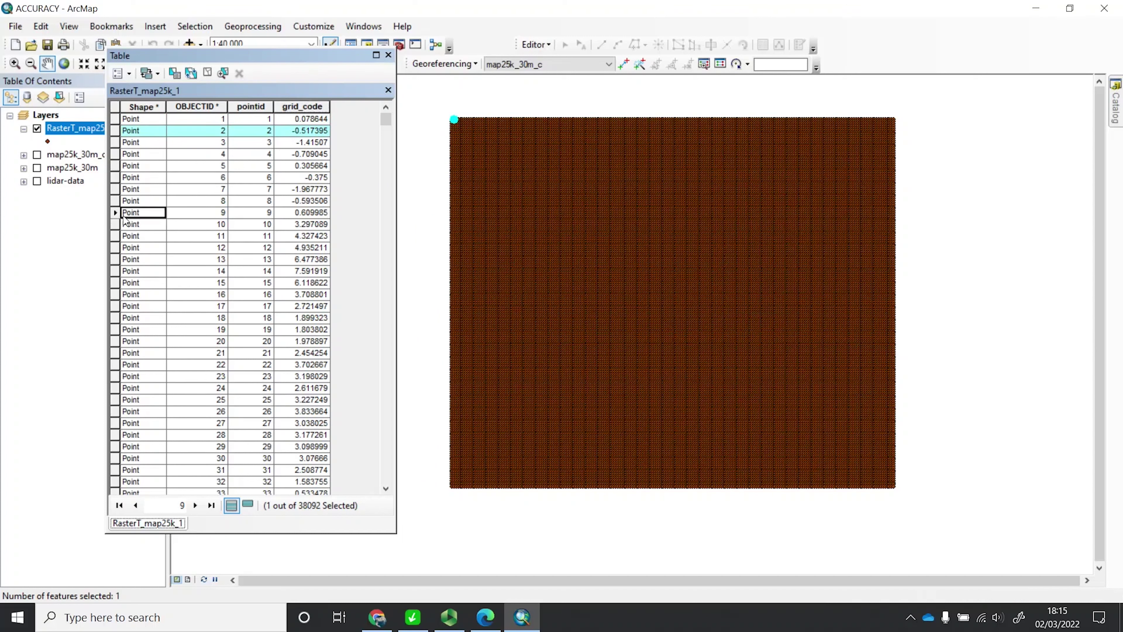
left_click(130, 284)
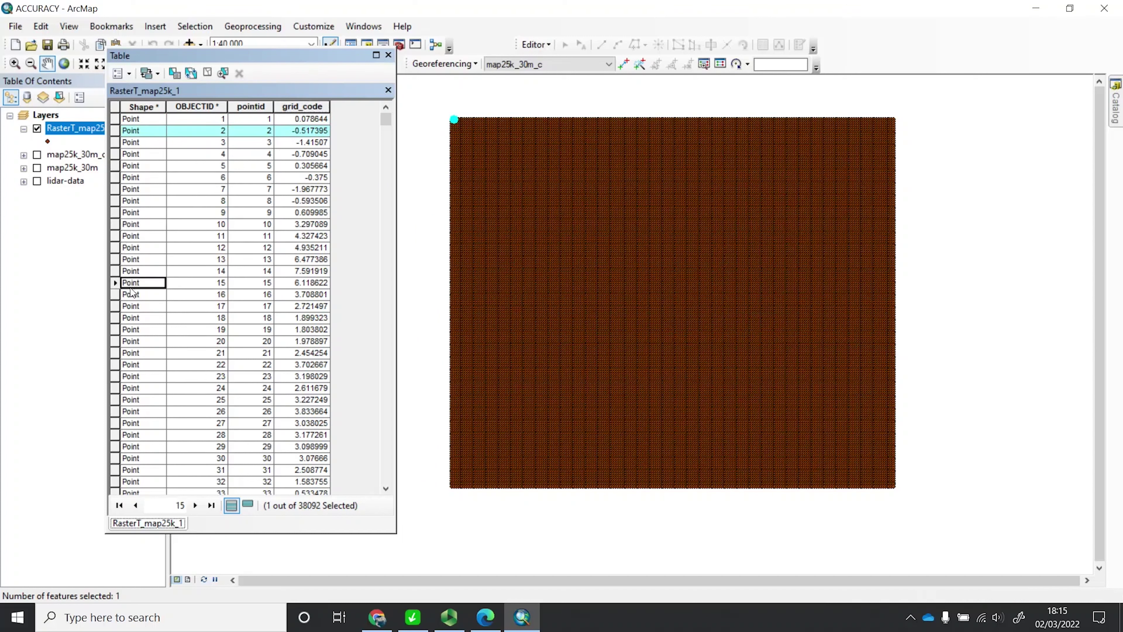
left_click(114, 283)
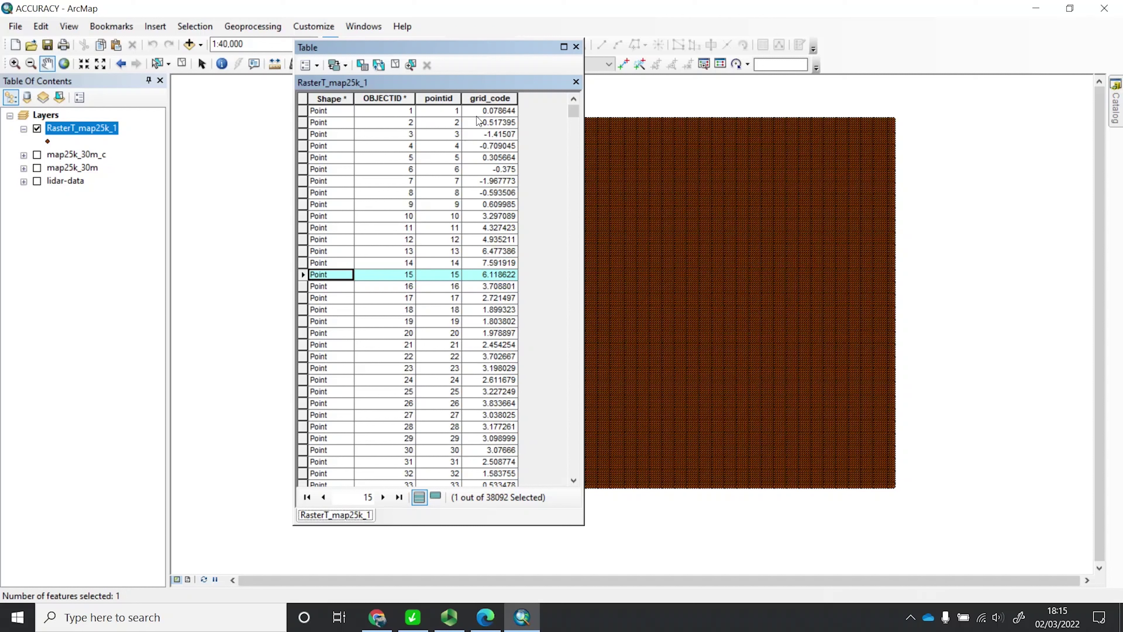
left_click(489, 99)
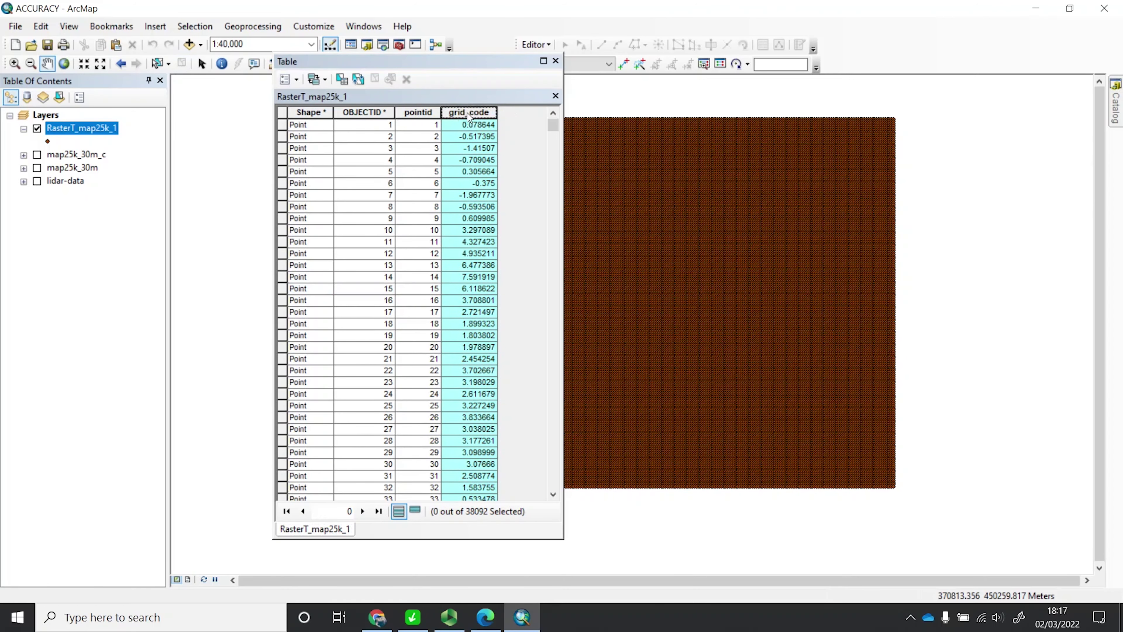
- Open Statistics for the grid_code field and move the dialog up and to the left
right_click(467, 113)
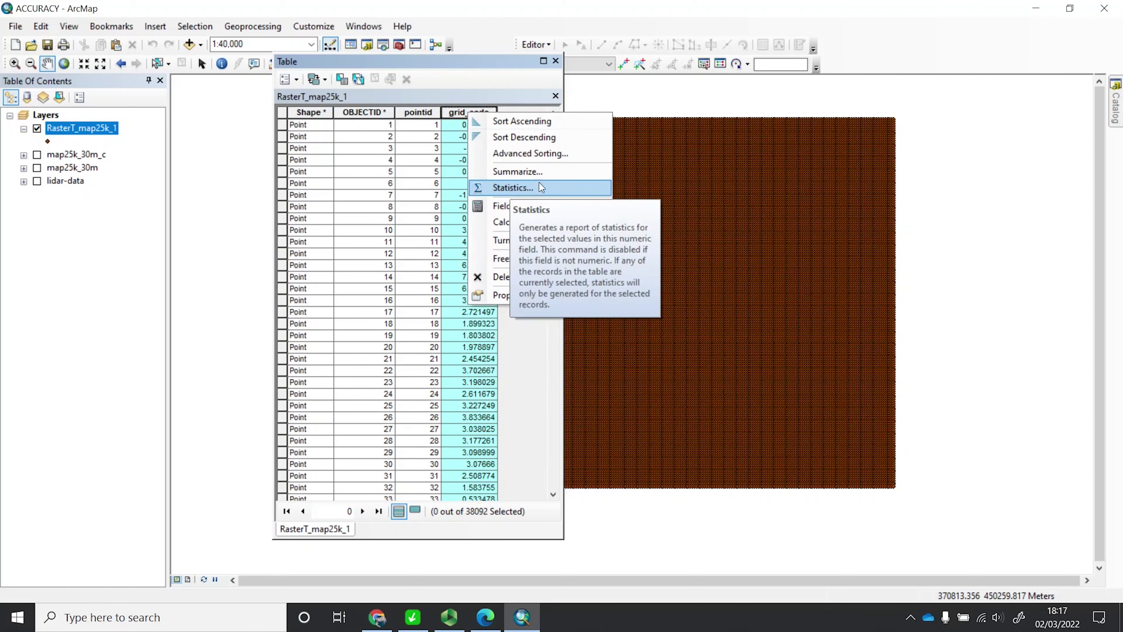
left_click(505, 190)
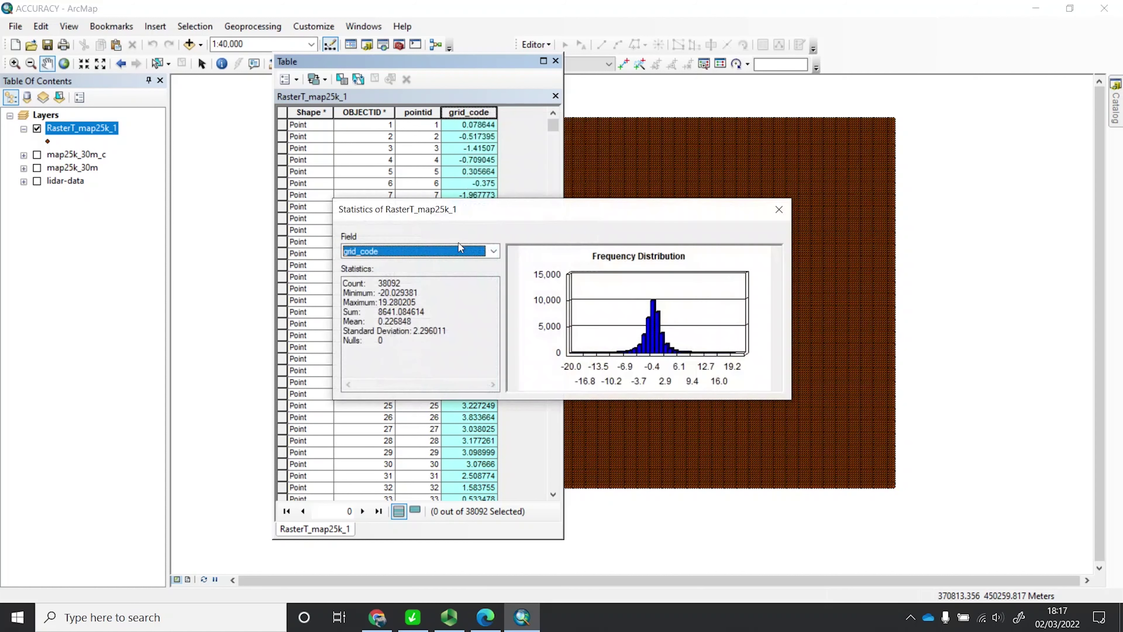
left_click_drag(457, 209, 372, 74)
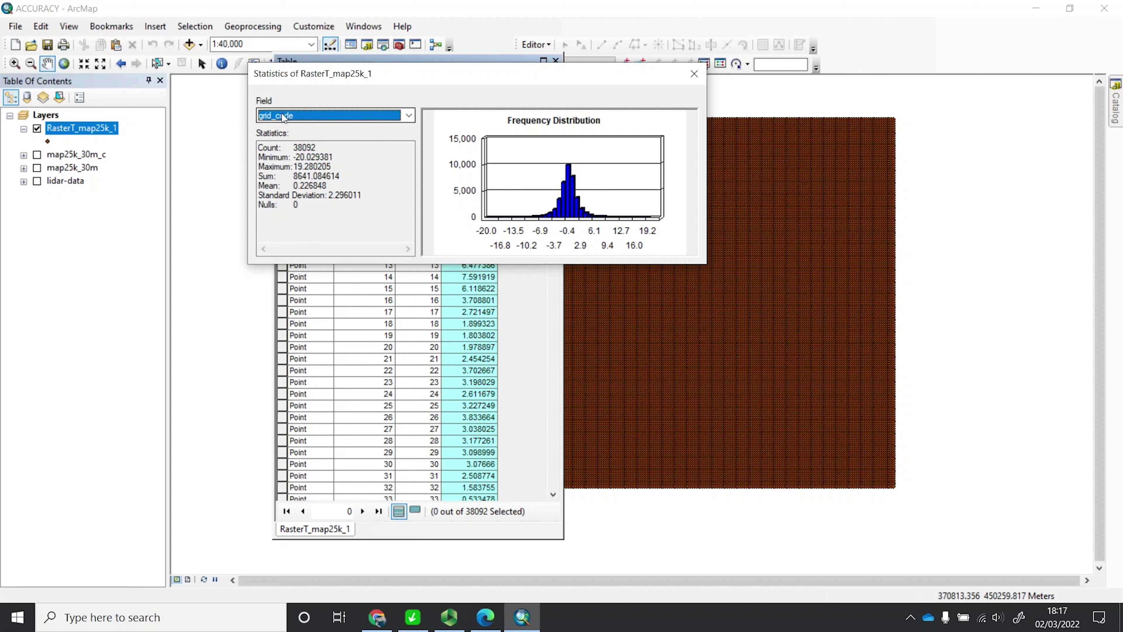
- Highlight the Minimum, the Maximum 19.280205, and the Standard Deviation line in the statistics
double_click(293, 157)
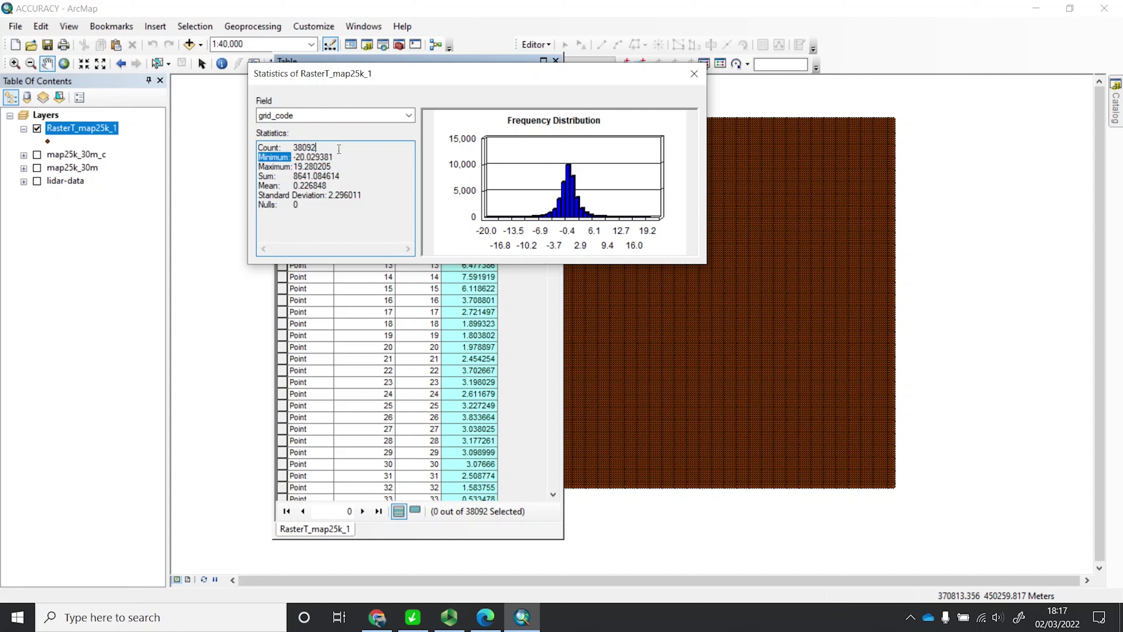
left_click(296, 166)
left_click_drag(296, 166, 330, 171)
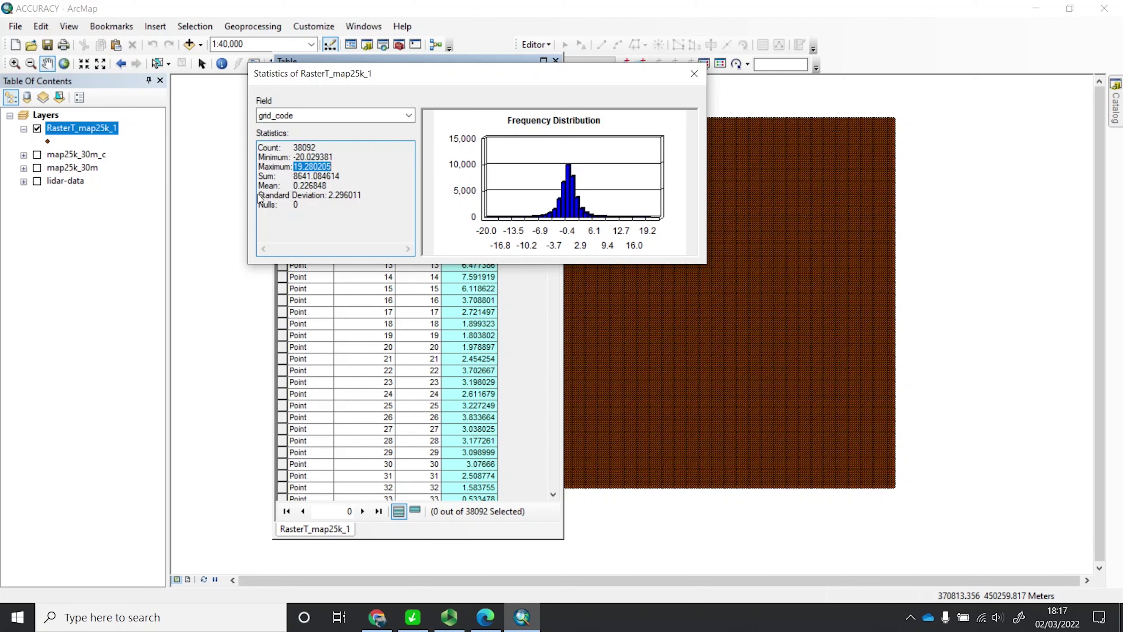
left_click_drag(258, 195, 368, 195)
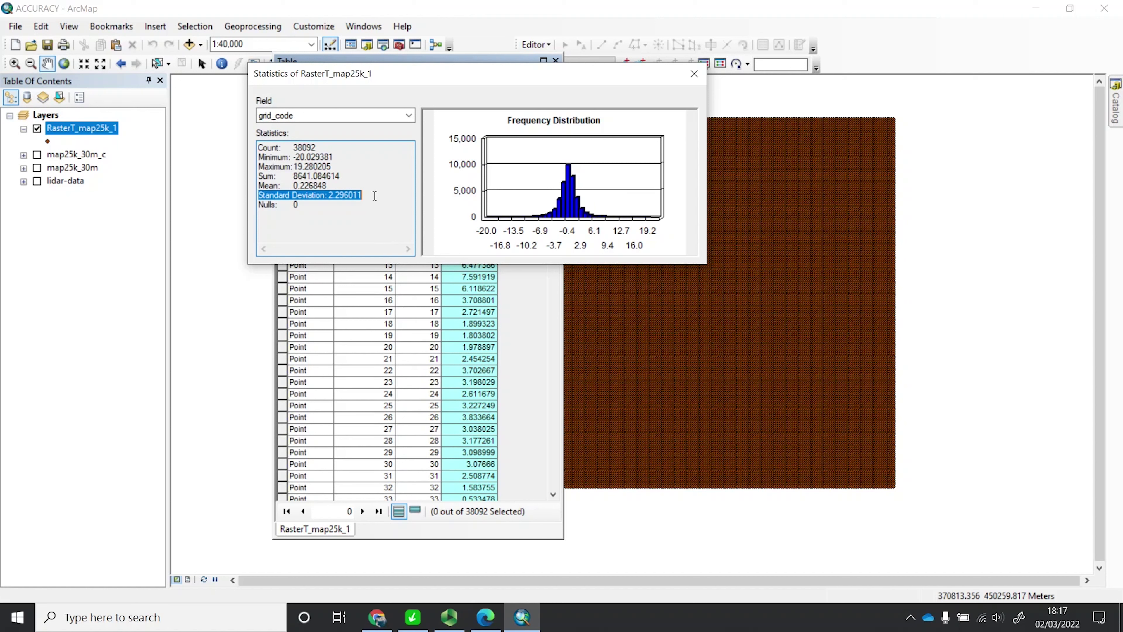
left_click(329, 198)
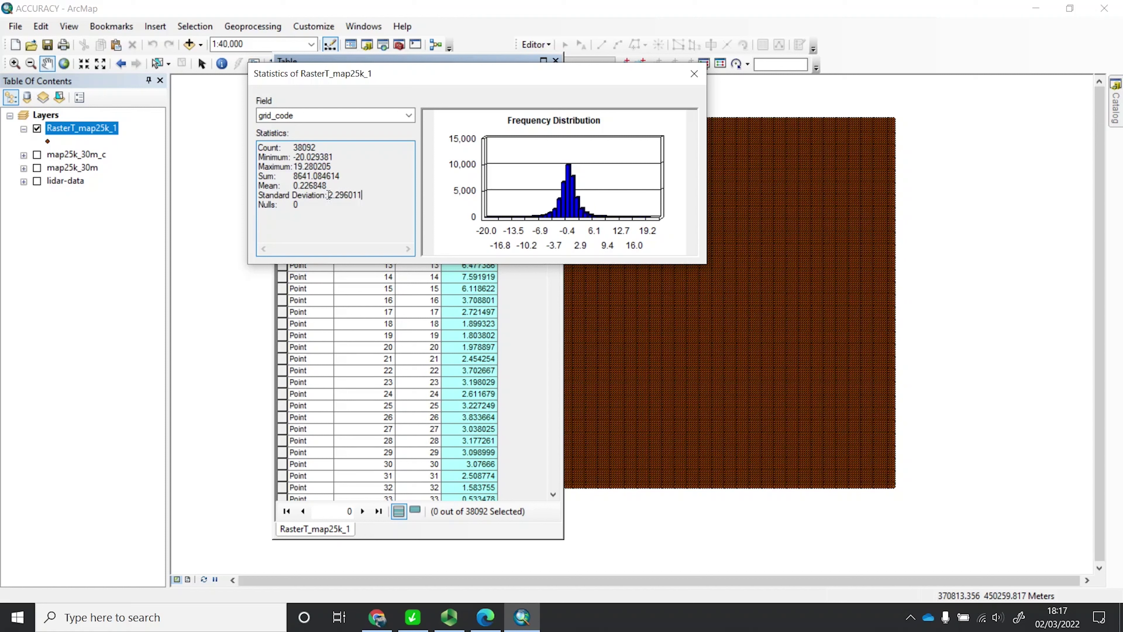
- Highlight the standard deviation value 2.296011
left_click_drag(328, 195, 366, 192)
- Move the Statistics window right of the attribute table so the table is uncovered
left_click_drag(440, 67, 775, 107)
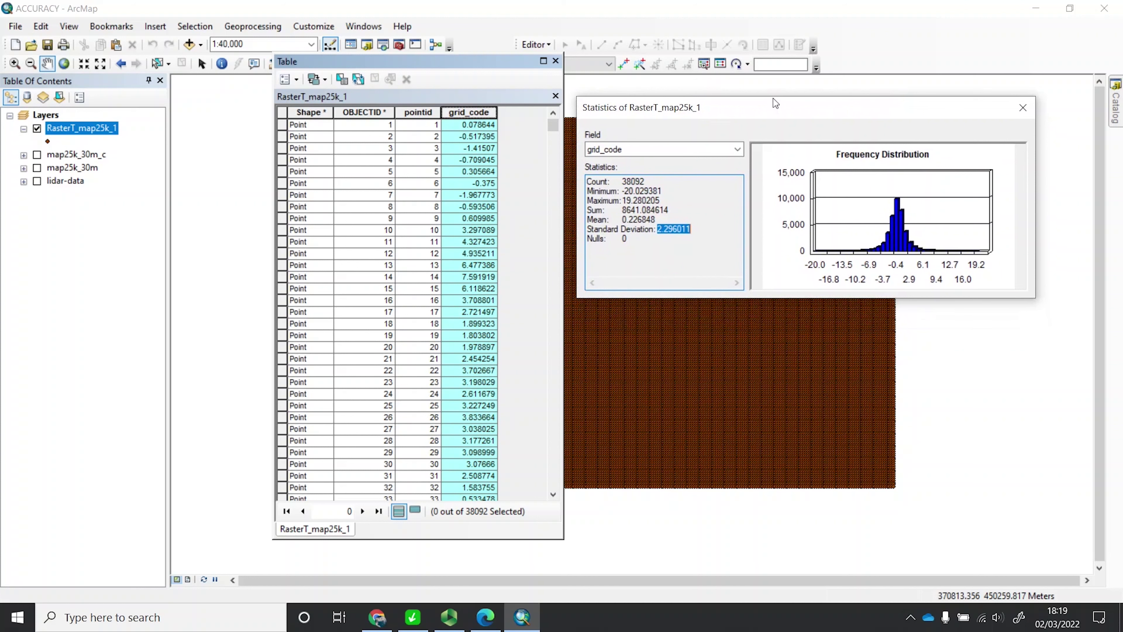